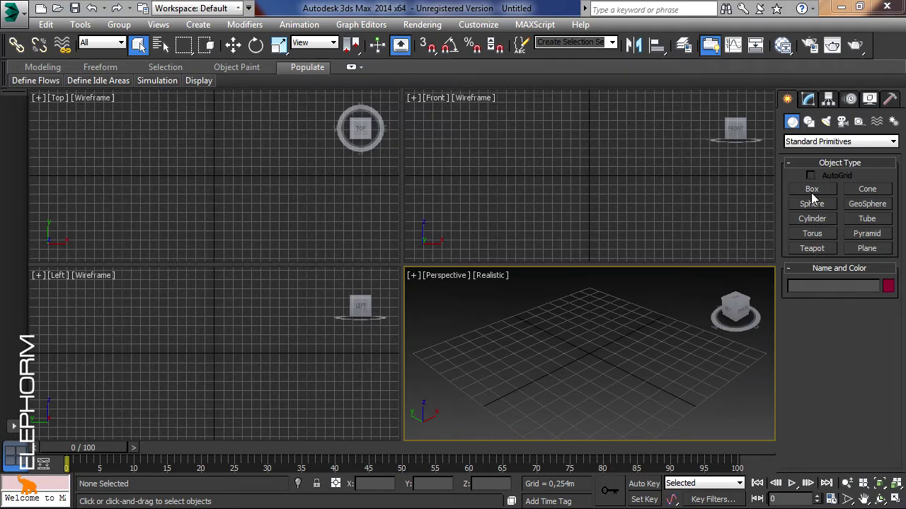
# Step: Make the Top viewport the active view of the empty scene
pyautogui.click(230, 168)
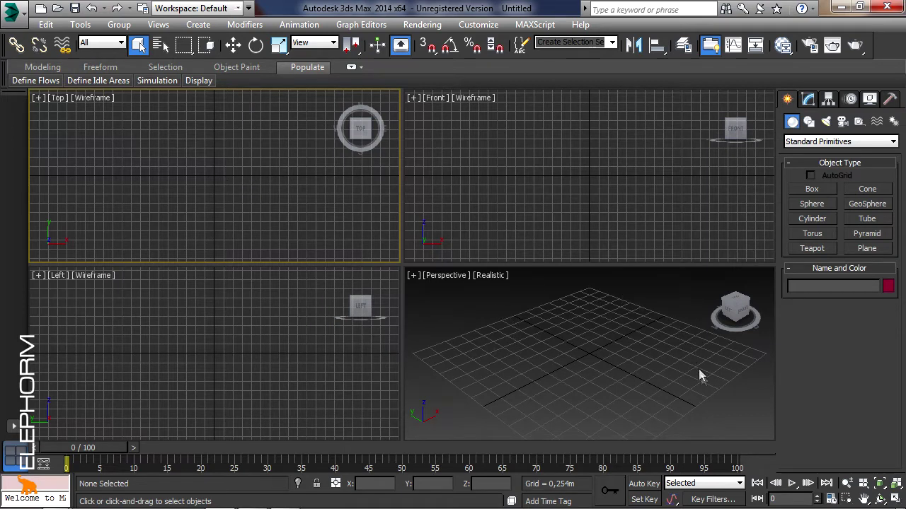
# Step: Start Box creation, keeping the Standard Primitives category selected
pyautogui.click(812, 188)
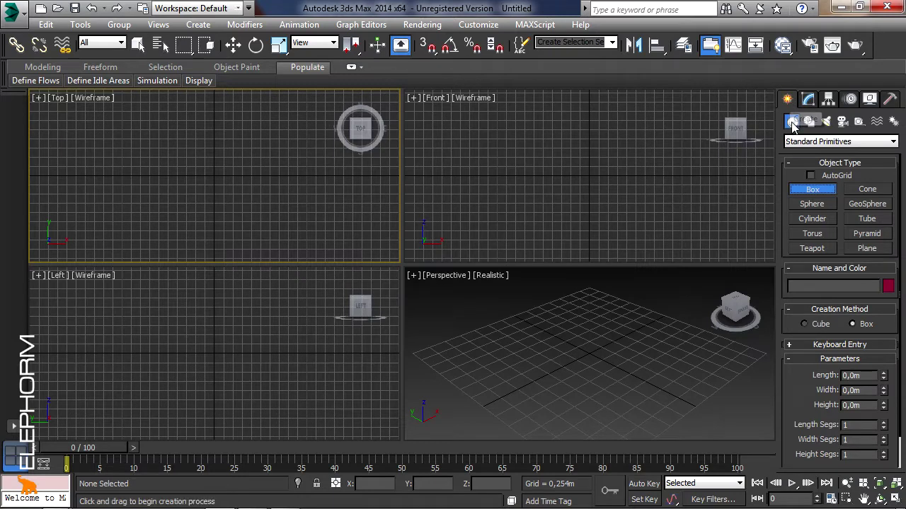
pyautogui.click(797, 144)
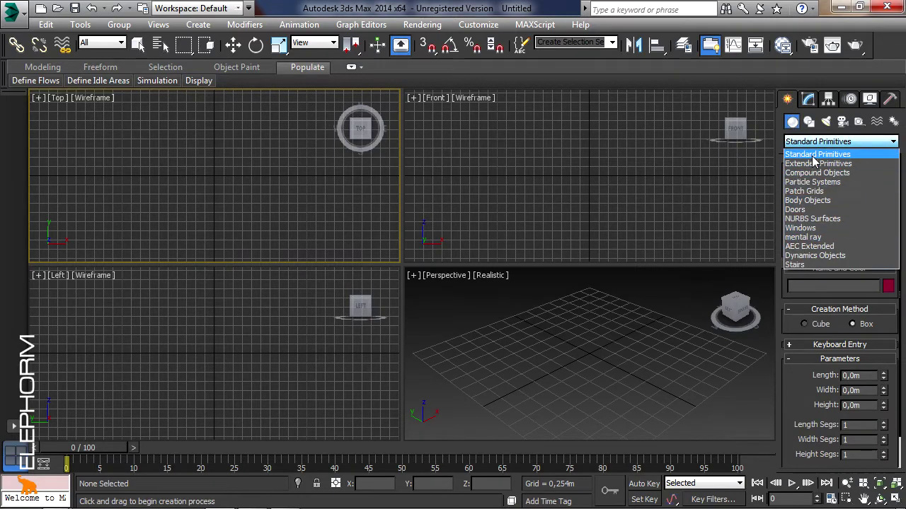
pyautogui.click(813, 155)
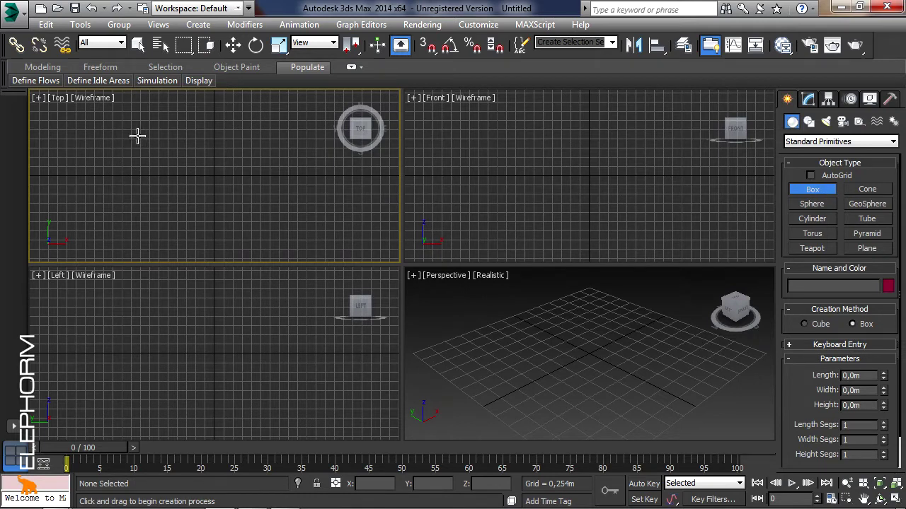
# Step: Draw a red box about 1.44 by 1.67 m and 1.29 m tall, then cancel a second box
pyautogui.moveTo(137, 136); pyautogui.dragTo(189, 185)
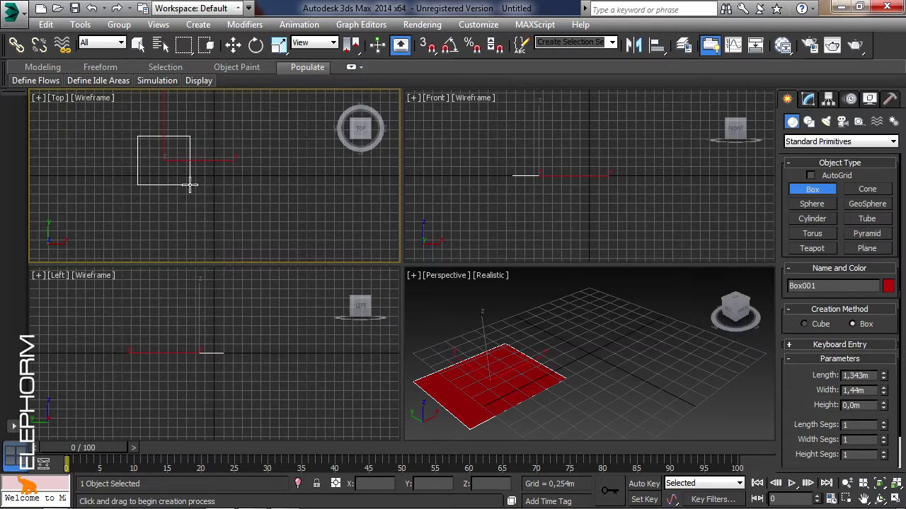
pyautogui.moveTo(190, 185); pyautogui.dragTo(199, 188)
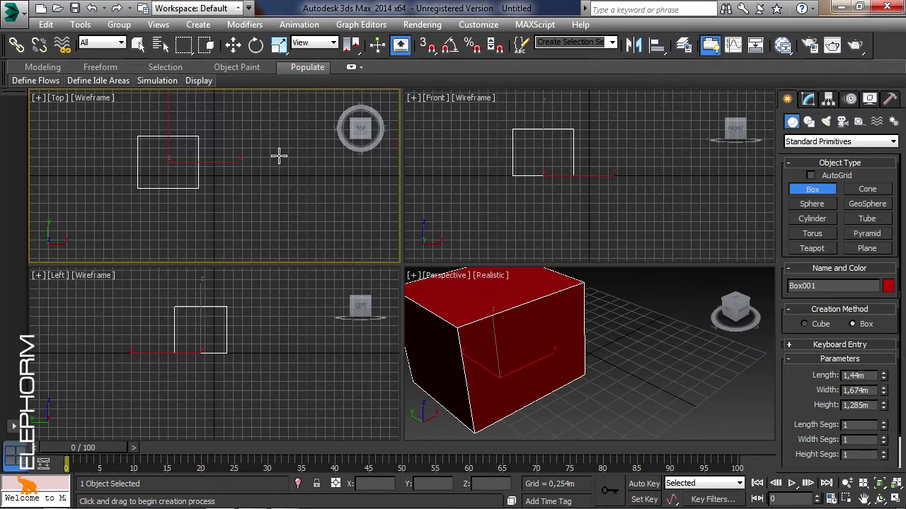
pyautogui.click(231, 142)
pyautogui.moveTo(232, 143); pyautogui.dragTo(284, 191)
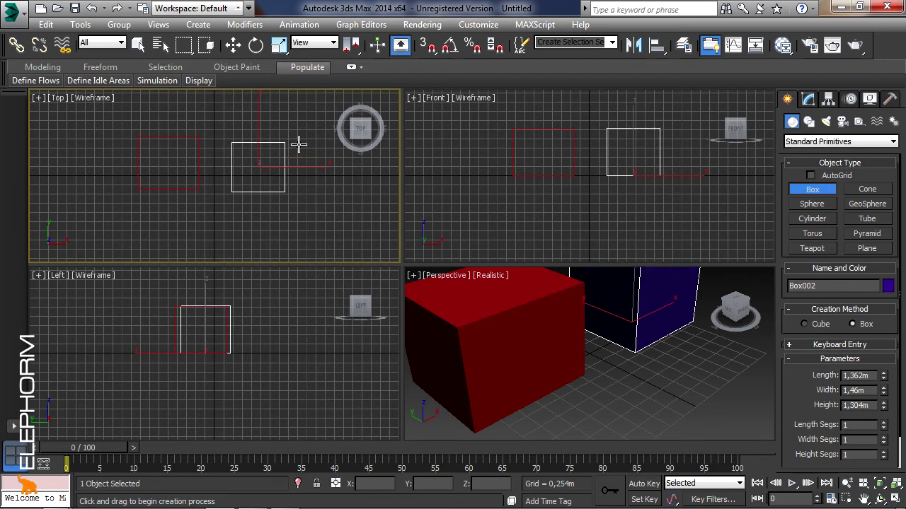
pyautogui.rightClick(298, 147)
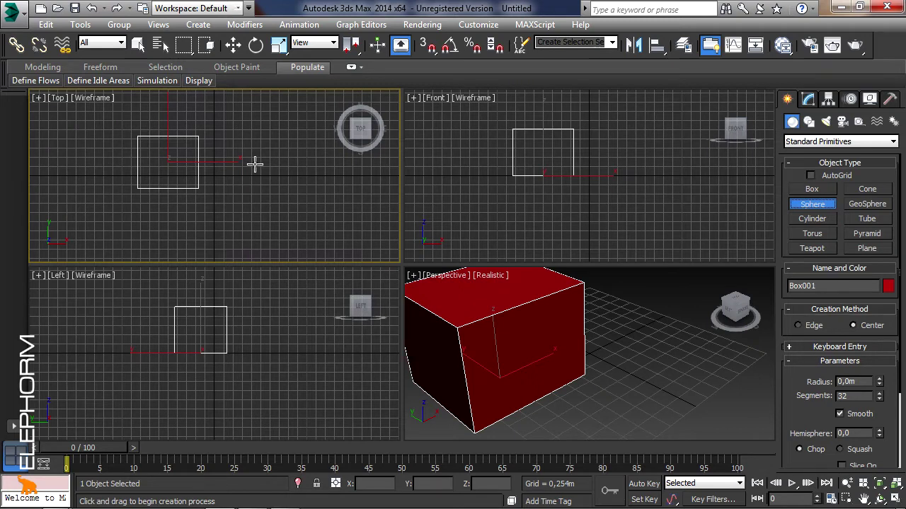
# Step: Draw a purple sphere and a dark cylinder beside the box in the Top view
pyautogui.moveTo(256, 164); pyautogui.dragTo(292, 181)
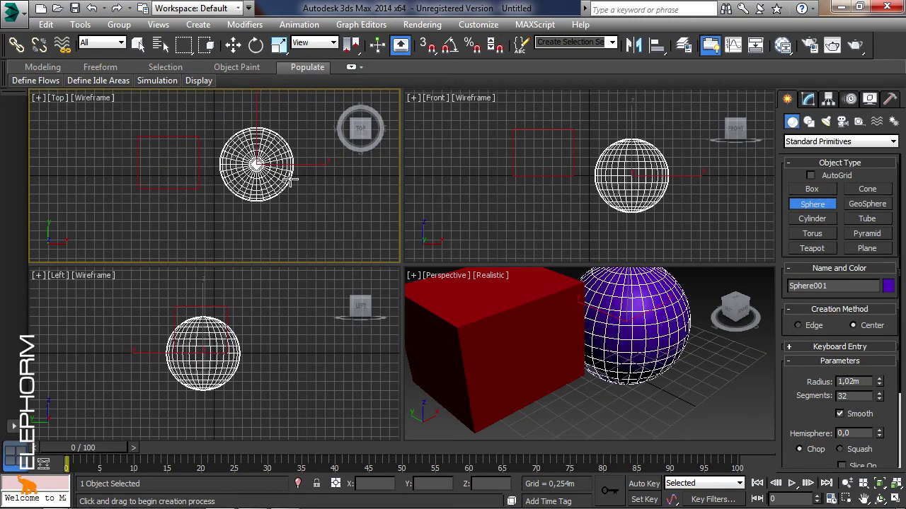
pyautogui.click(812, 218)
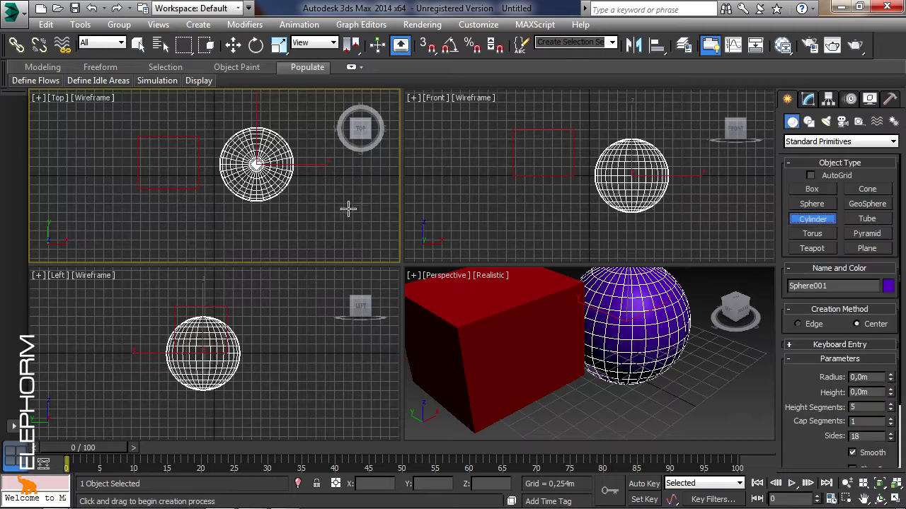
pyautogui.moveTo(303, 207); pyautogui.dragTo(324, 218)
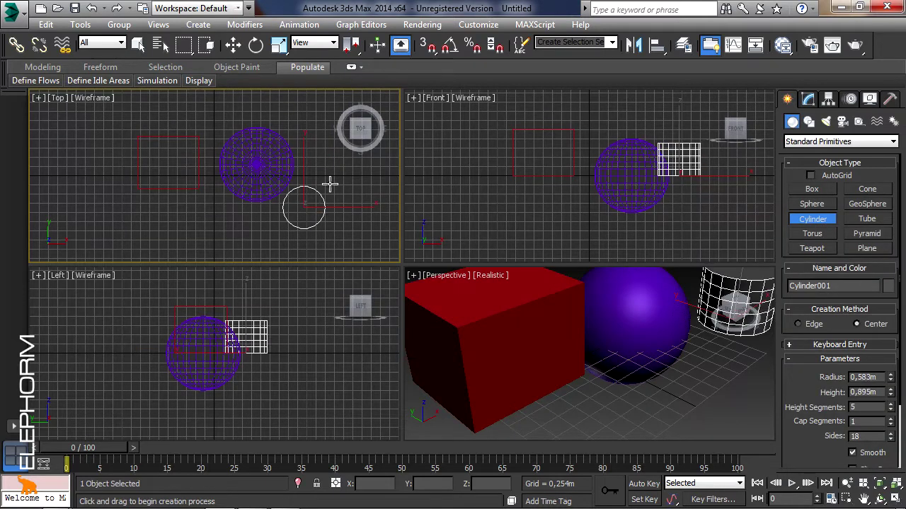
pyautogui.scroll(-5, 572, 347)
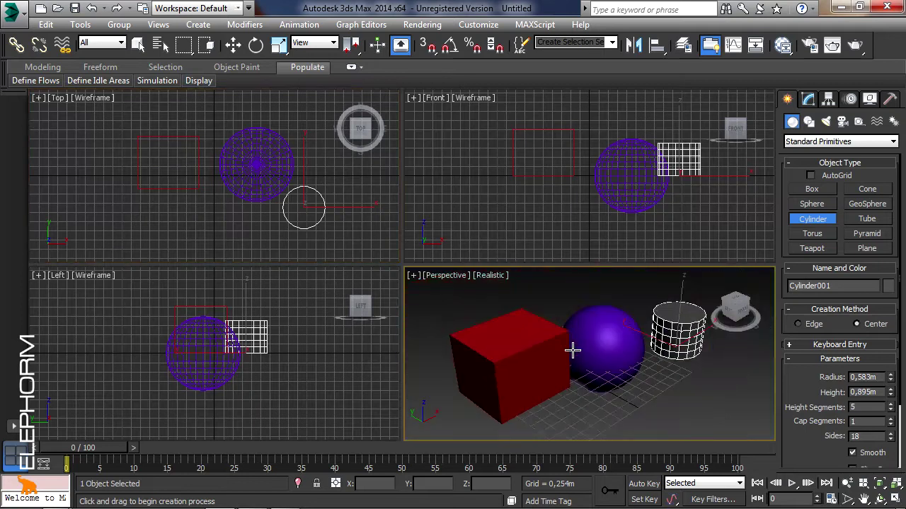
# Step: Add a green teapot of about 0.83 m radius
pyautogui.click(813, 249)
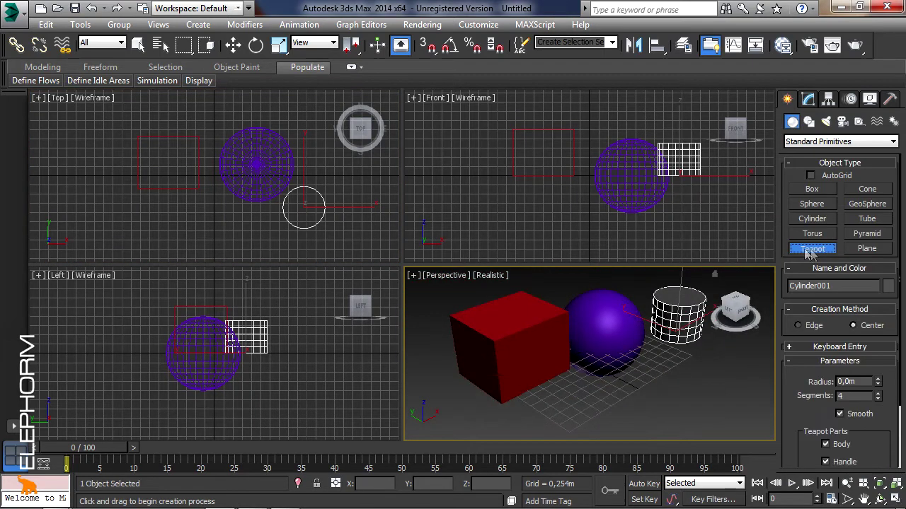
pyautogui.click(198, 225)
pyautogui.moveTo(198, 225); pyautogui.dragTo(222, 206)
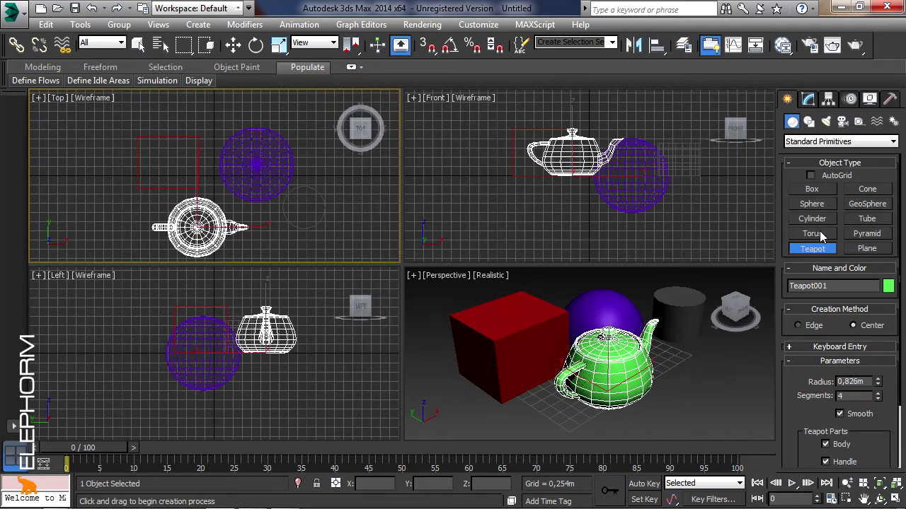
pyautogui.moveTo(262, 242); pyautogui.dragTo(225, 212, button='middle')
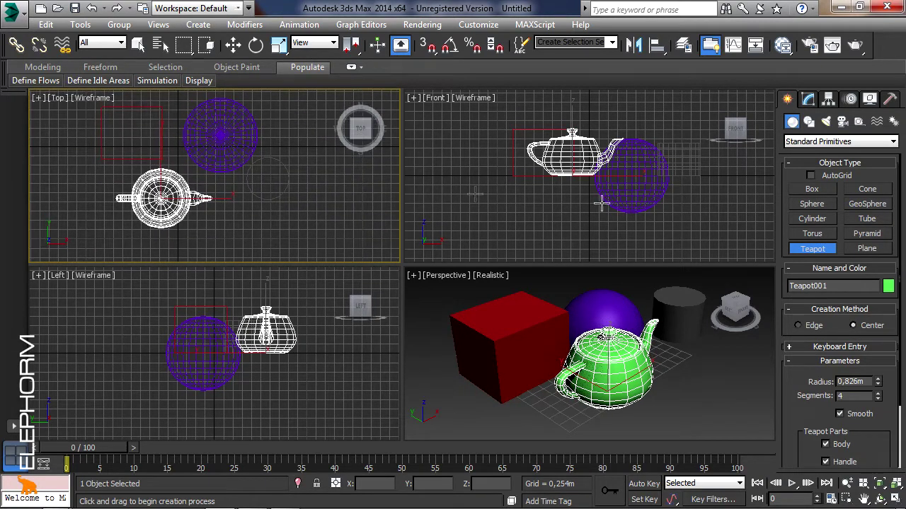
pyautogui.click(821, 236)
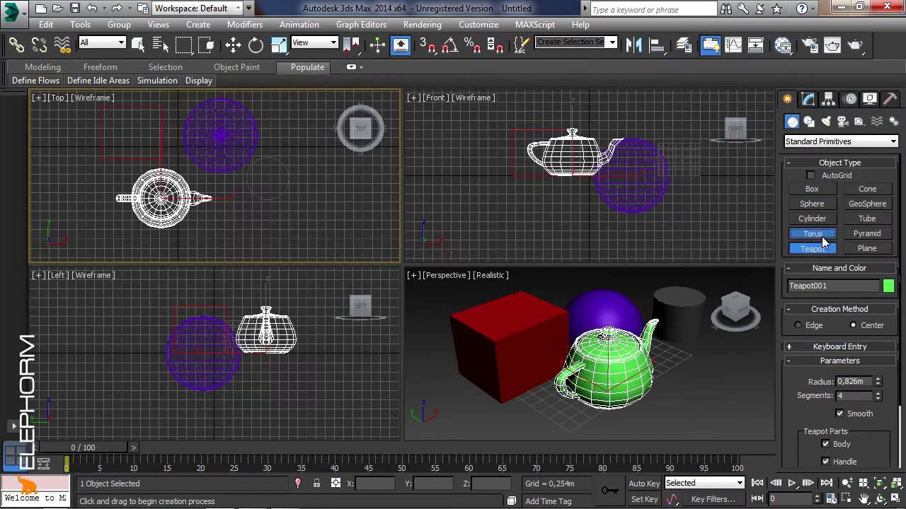
# Step: Add a lavender torus with a thickened tube in the Top view
pyautogui.click(307, 191)
pyautogui.moveTo(307, 191); pyautogui.dragTo(331, 221)
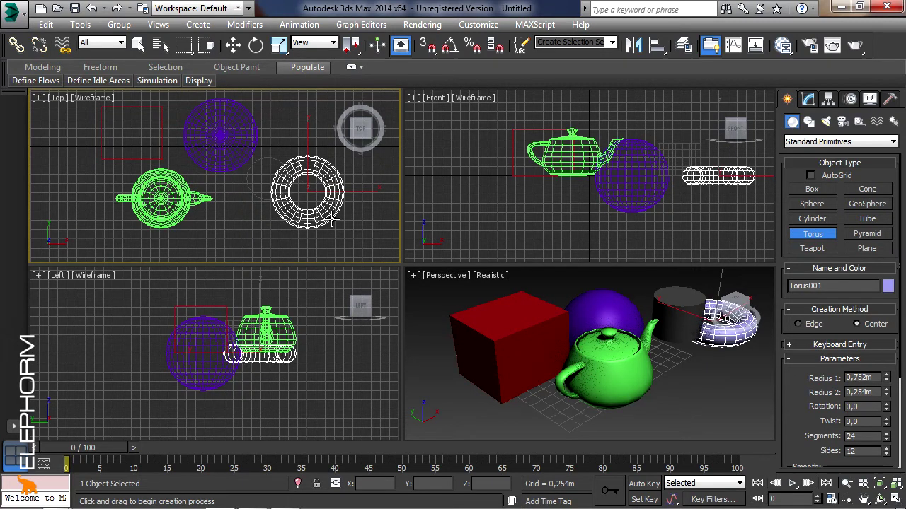
pyautogui.moveTo(331, 221); pyautogui.dragTo(331, 222)
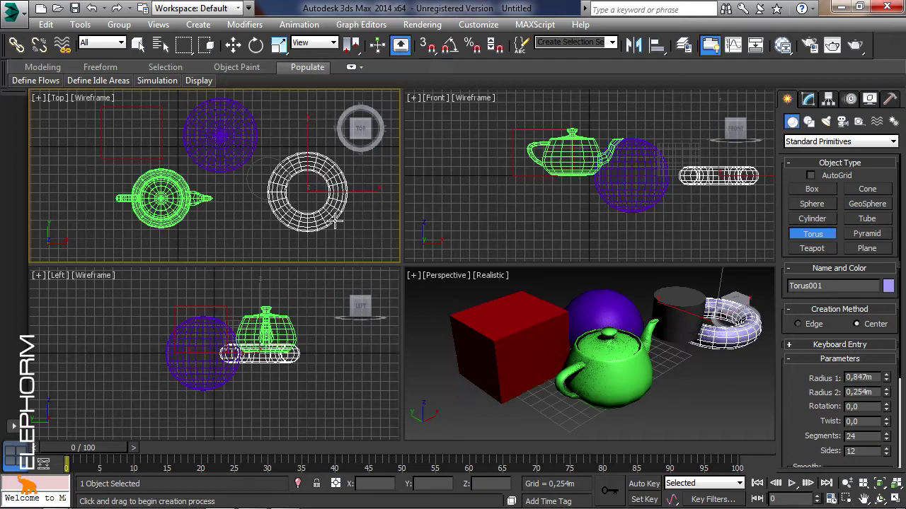
pyautogui.click(327, 204)
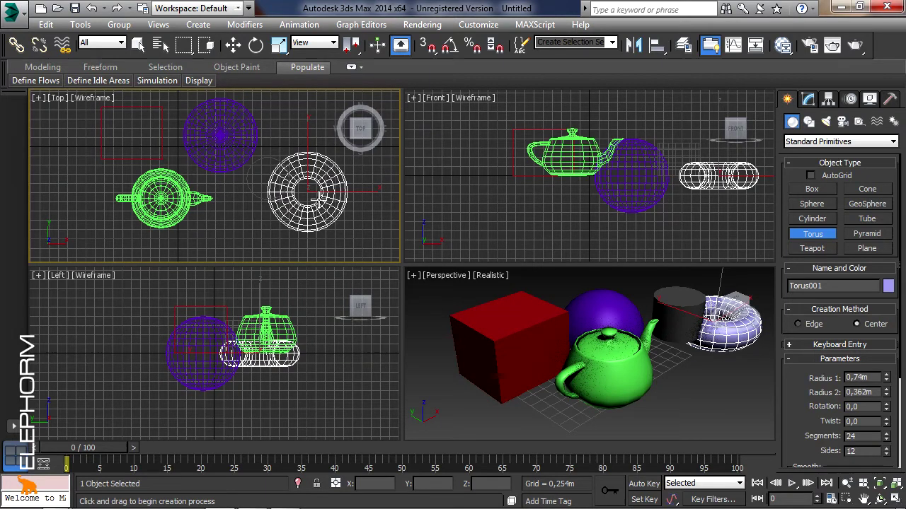
# Step: Draw a tall, narrow purple cone
pyautogui.click(867, 189)
pyautogui.moveTo(232, 225); pyautogui.dragTo(255, 203, button='middle')
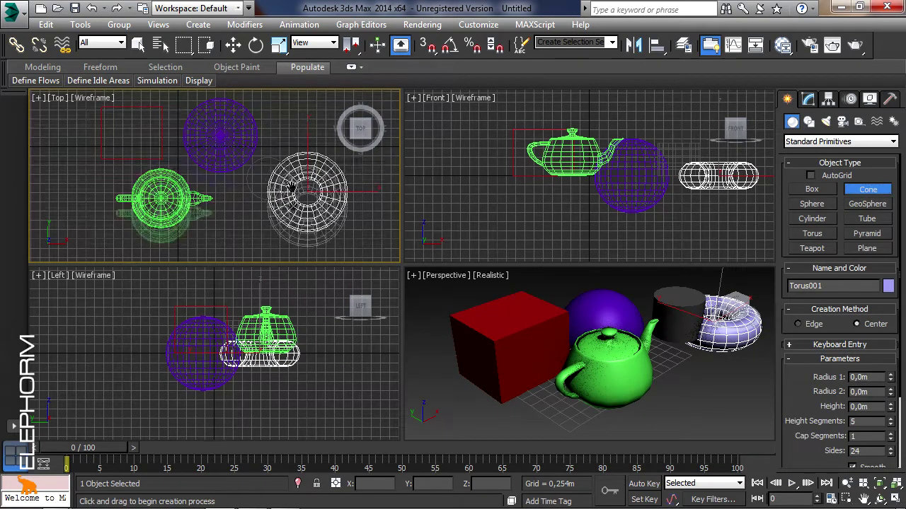
pyautogui.moveTo(258, 211); pyautogui.dragTo(278, 204)
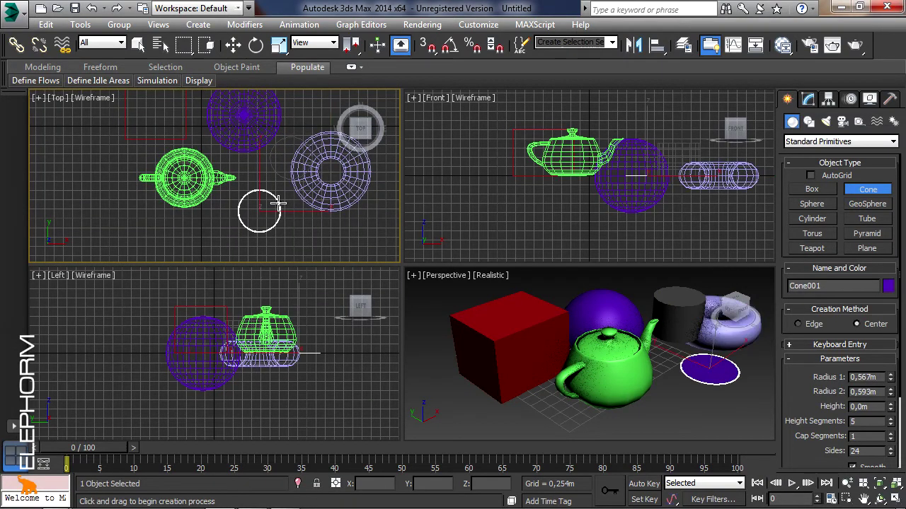
pyautogui.moveTo(278, 203); pyautogui.dragTo(273, 205)
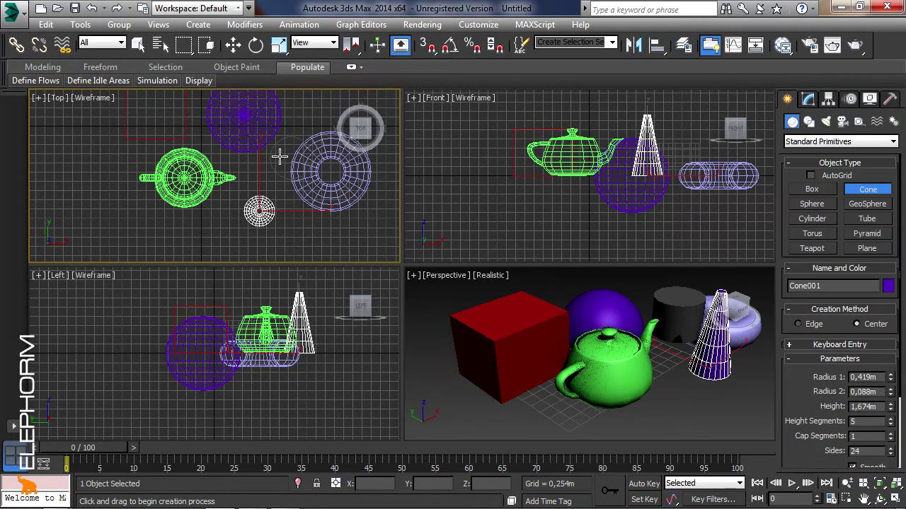
# Step: Draw a yellow geosphere of about 0.891 m near the purple sphere
pyautogui.click(868, 203)
pyautogui.moveTo(234, 212); pyautogui.dragTo(213, 262, button='middle')
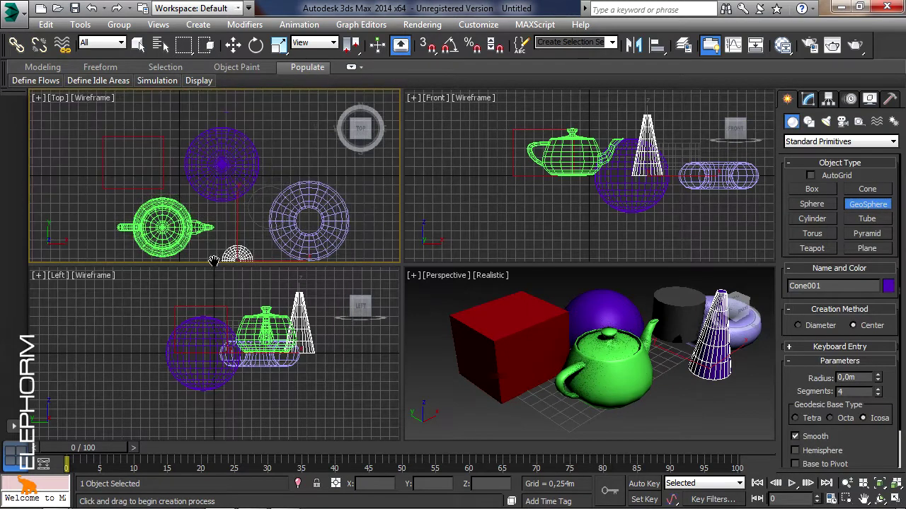
pyautogui.moveTo(276, 139); pyautogui.dragTo(295, 108)
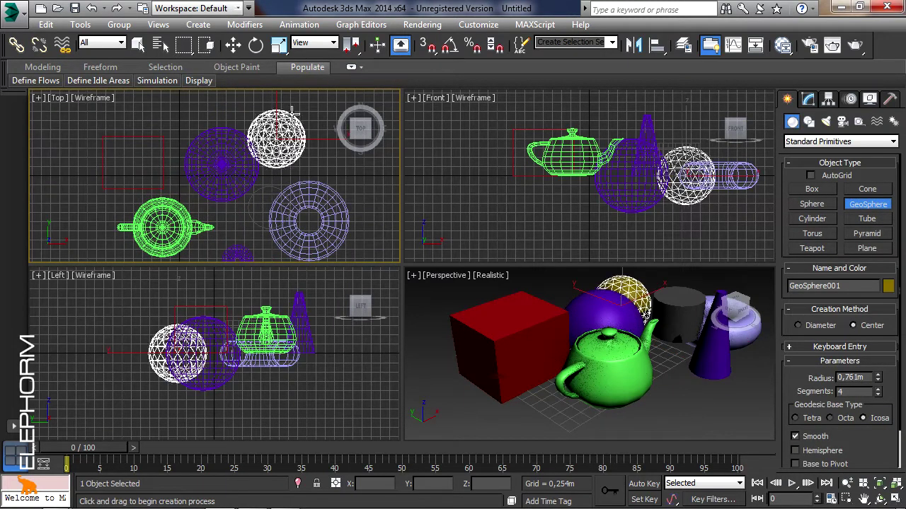
pyautogui.keyDown('alt'); pyautogui.moveTo(617, 294); pyautogui.dragTo(511, 301, button='middle'); pyautogui.keyUp('alt')
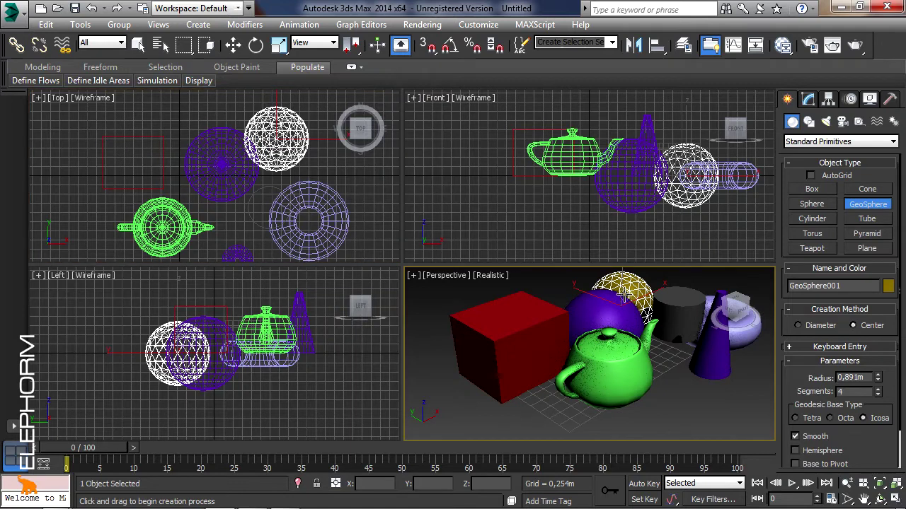
pyautogui.click(233, 45)
# Step: Select both spheres and show edged faces in the zoomed Perspective view
pyautogui.keyDown('ctrl'); pyautogui.click(505, 324); pyautogui.keyUp('ctrl')
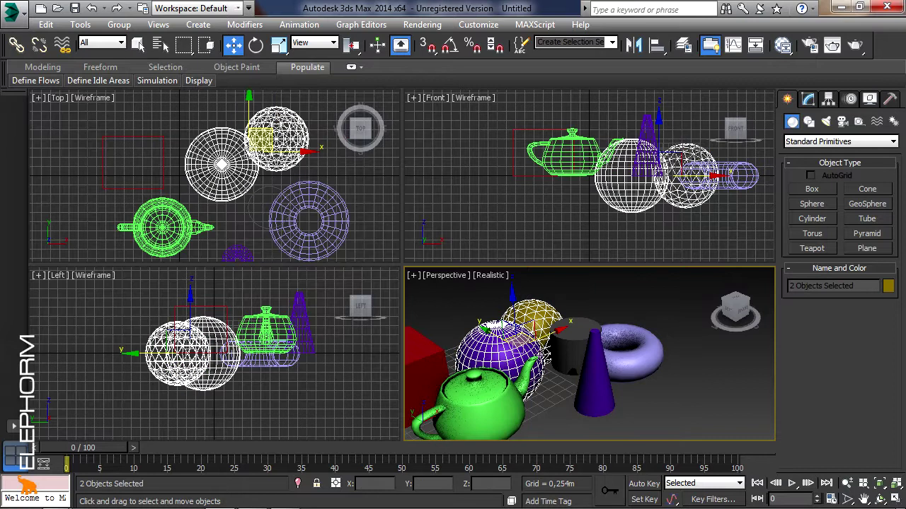
pyautogui.keyDown('alt'); pyautogui.moveTo(537, 344); pyautogui.dragTo(604, 349, button='middle'); pyautogui.keyUp('alt')
pyautogui.scroll(2, 602, 350)
pyautogui.scroll(2, 600, 354)
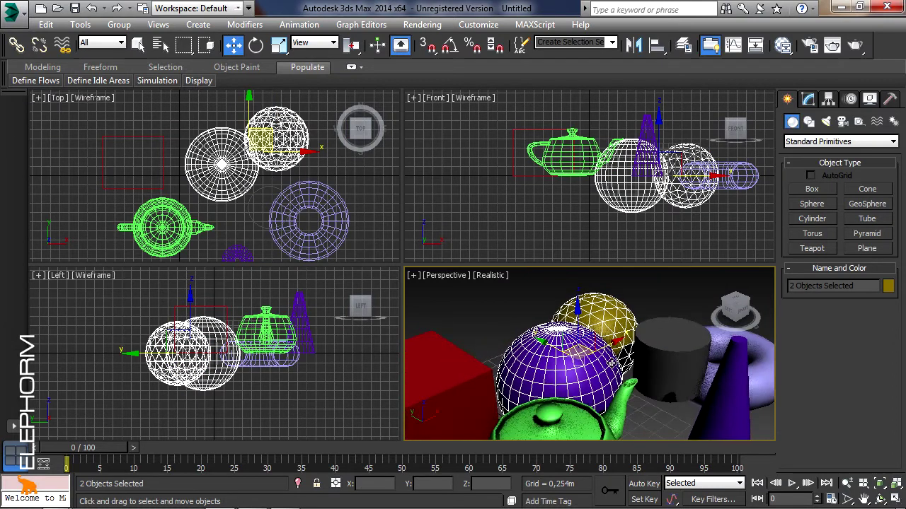
pyautogui.press('F4')
pyautogui.press('F4')
pyautogui.press('F4')
pyautogui.scroll(1, 594, 357)
pyautogui.scroll(2, 609, 352)
pyautogui.scroll(-1, 629, 346)
pyautogui.scroll(-3, 623, 348)
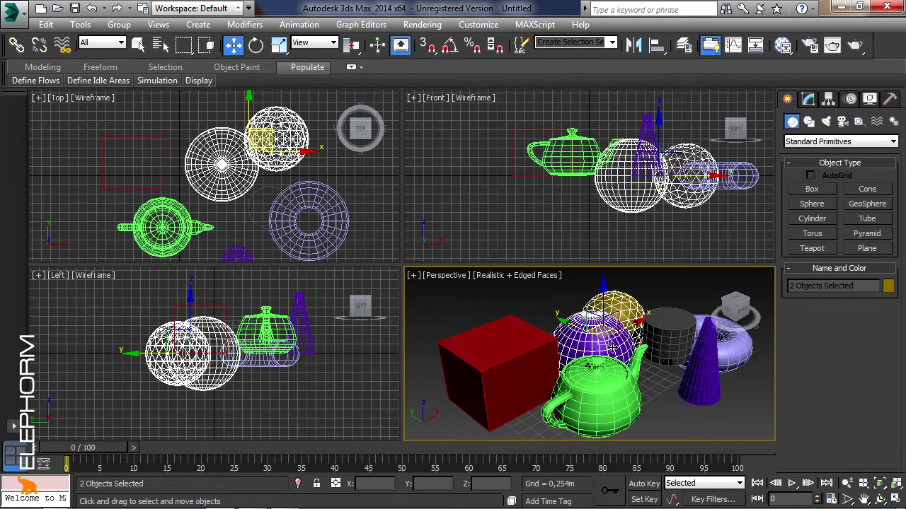
# Step: Restore the two-sphere selection and orbit the Perspective view around the spheres
pyautogui.hotkey('ctrl', 'd')
pyautogui.hotkey('ctrl', 'z')
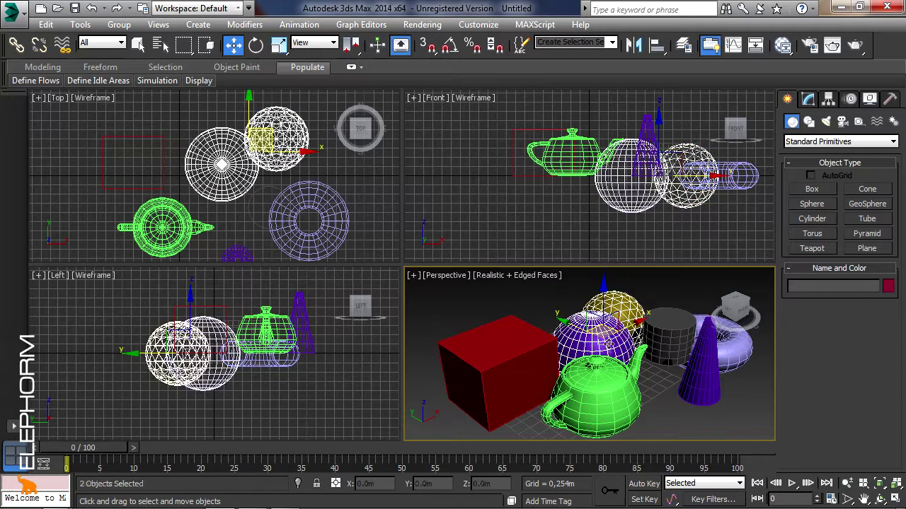
pyautogui.scroll(2, 609, 344)
pyautogui.scroll(2, 616, 347)
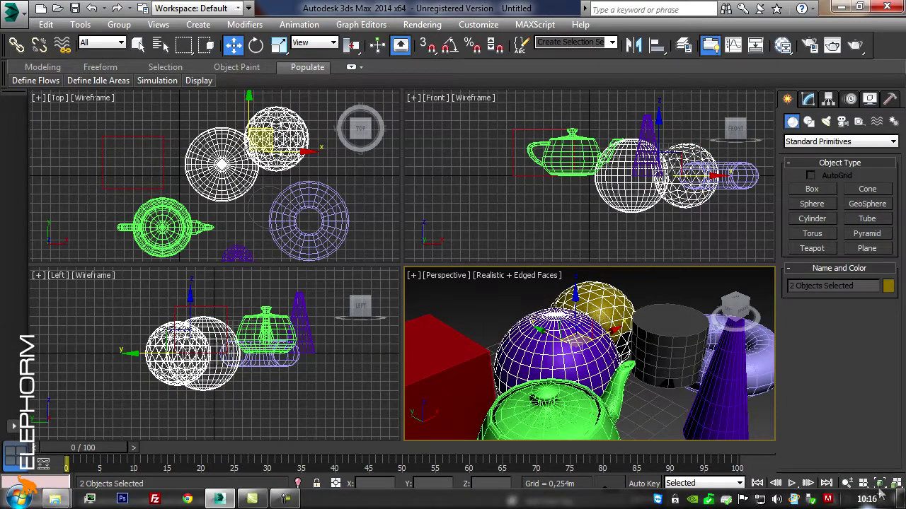
pyautogui.click(880, 499)
pyautogui.moveTo(594, 353); pyautogui.dragTo(589, 391)
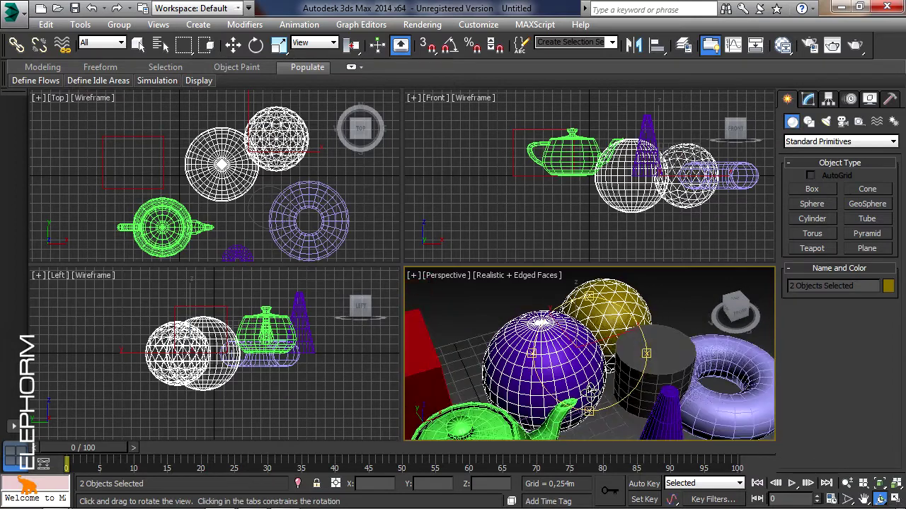
pyautogui.moveTo(592, 391); pyautogui.dragTo(579, 381)
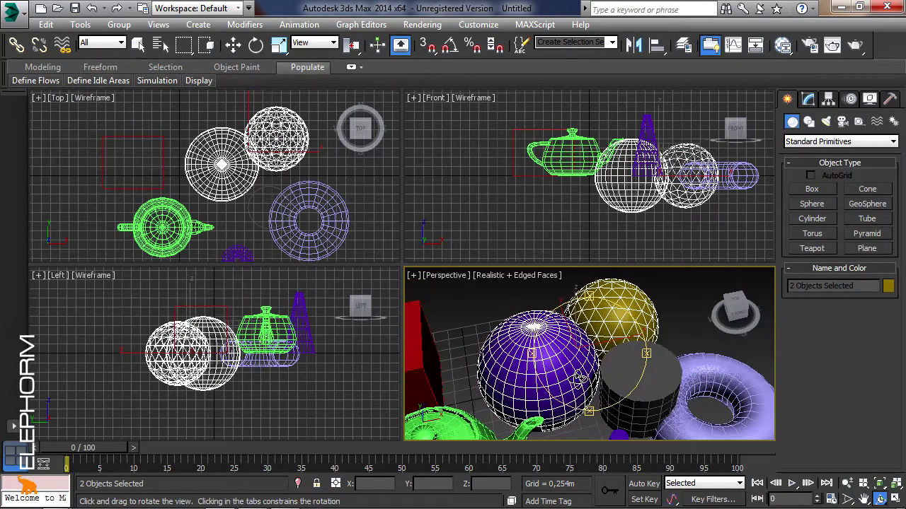
pyautogui.click(867, 218)
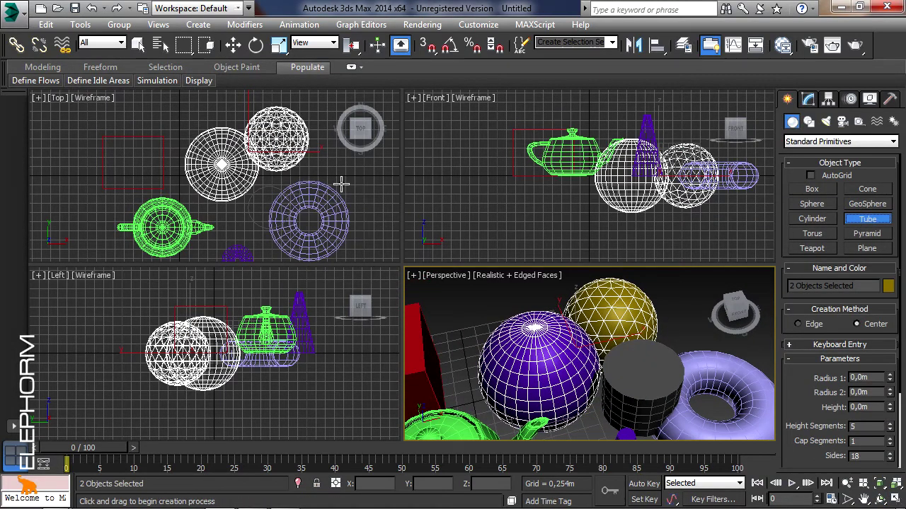
# Step: Add a teal tube (radii 0.577/1.406 m, 2.593 m tall) and a 2.005 m green pyramid
pyautogui.press('z')
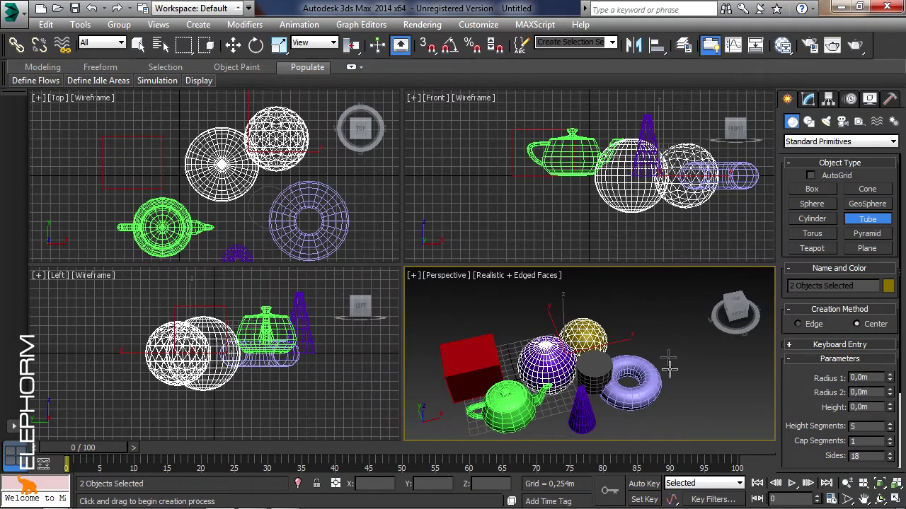
pyautogui.moveTo(679, 369); pyautogui.dragTo(690, 355)
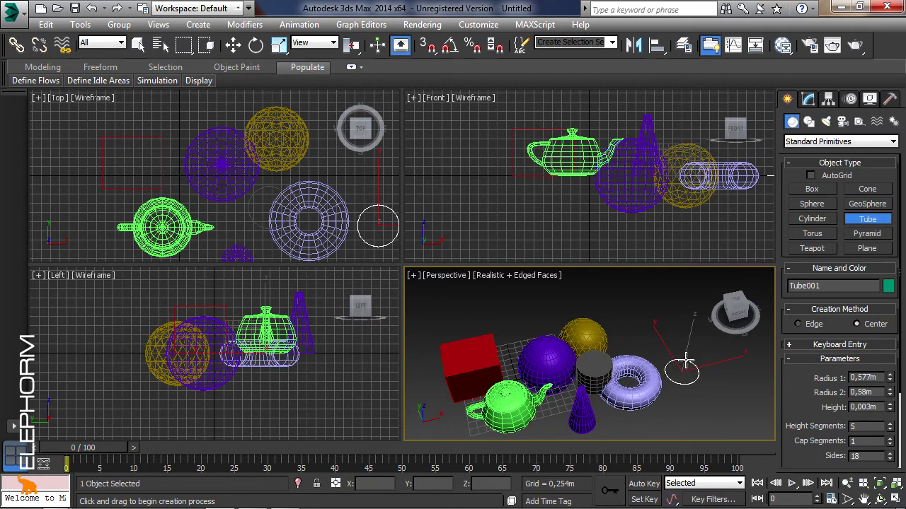
pyautogui.click(692, 350)
pyautogui.click(691, 344)
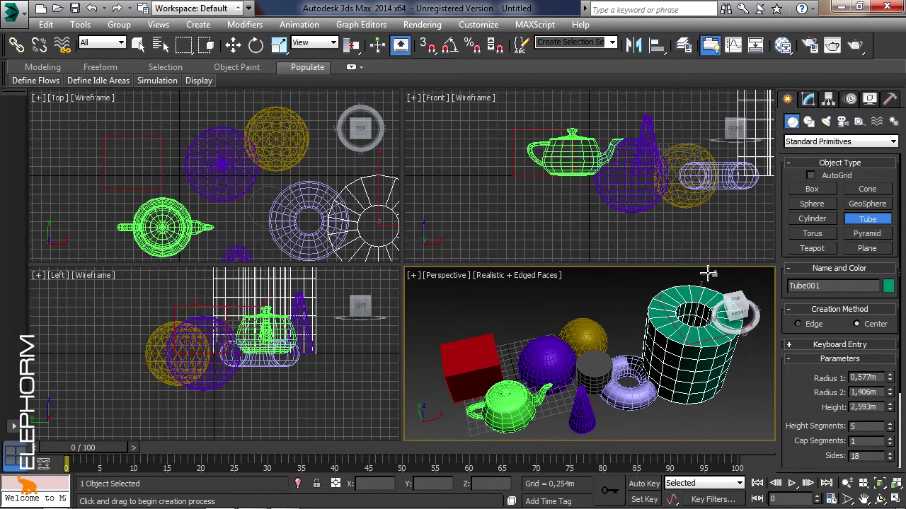
pyautogui.click(874, 234)
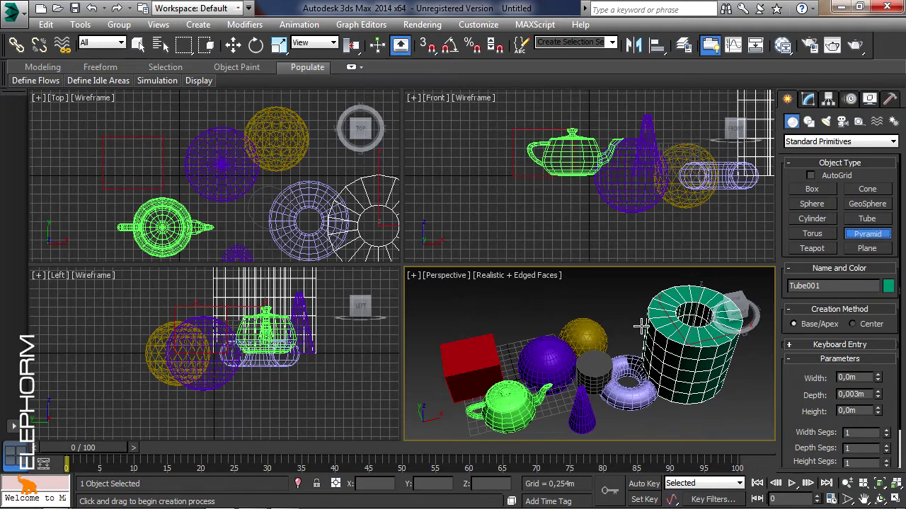
pyautogui.moveTo(541, 304); pyautogui.dragTo(607, 323)
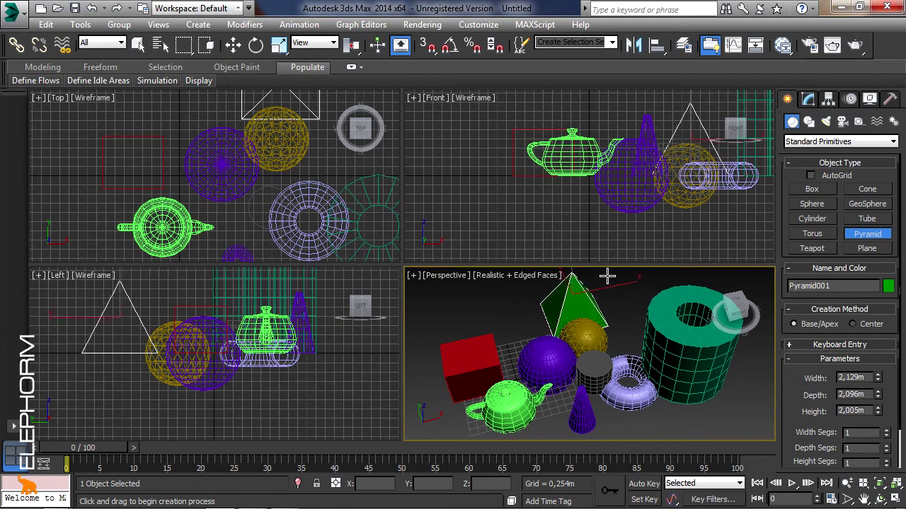
# Step: Draw a pale green 12.067 by 14.87 m ground plane under all the objects
pyautogui.click(867, 249)
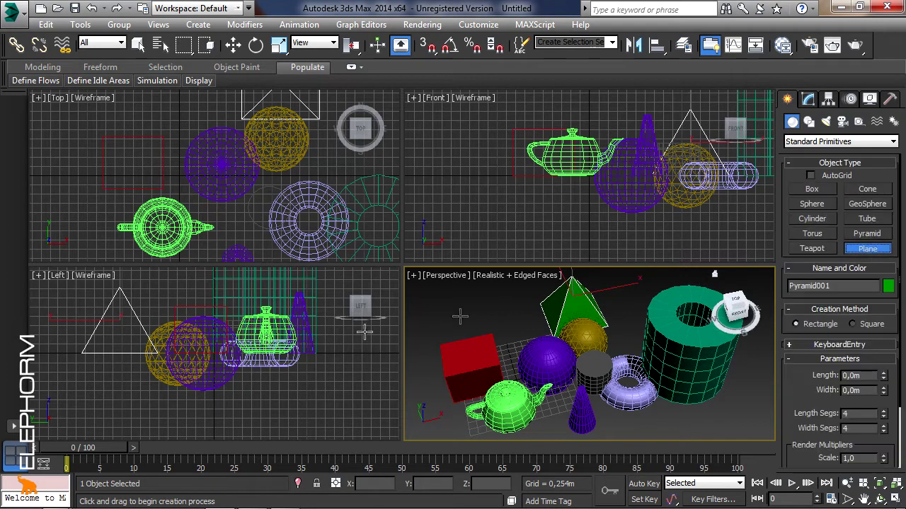
pyautogui.scroll(-3, 243, 201)
pyautogui.scroll(-3, 243, 201)
pyautogui.moveTo(182, 143)
pyautogui.mouseDown()
pyautogui.moveTo(292, 243)
pyautogui.moveTo(317, 252)
pyautogui.mouseUp()
pyautogui.scroll(-2, 693, 368)
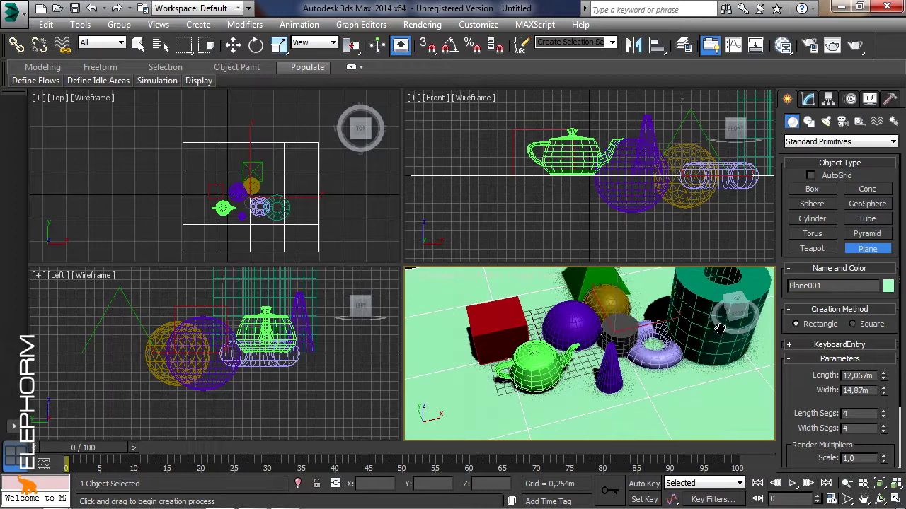
pyautogui.scroll(-3, 694, 368)
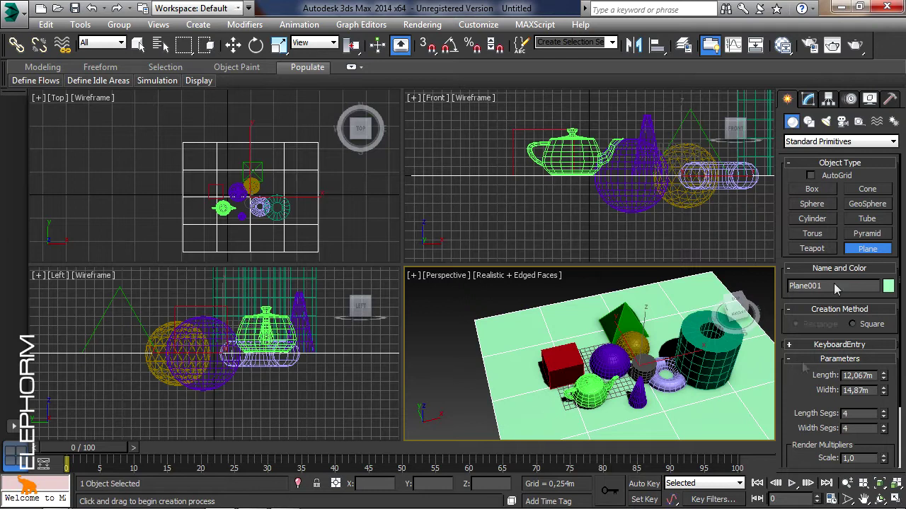
# Step: Draw a purple box 2.024 m square and 2.413 m tall beside the tube
pyautogui.click(812, 189)
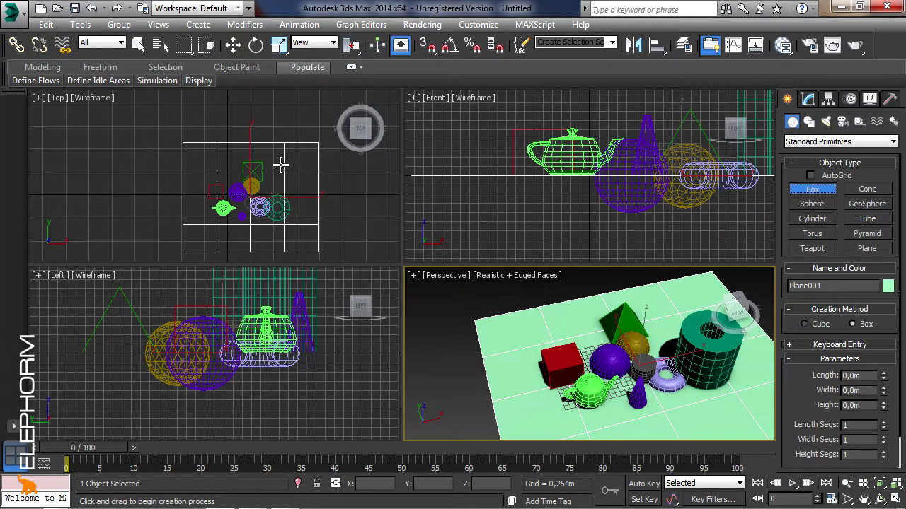
pyautogui.moveTo(285, 160); pyautogui.dragTo(300, 173)
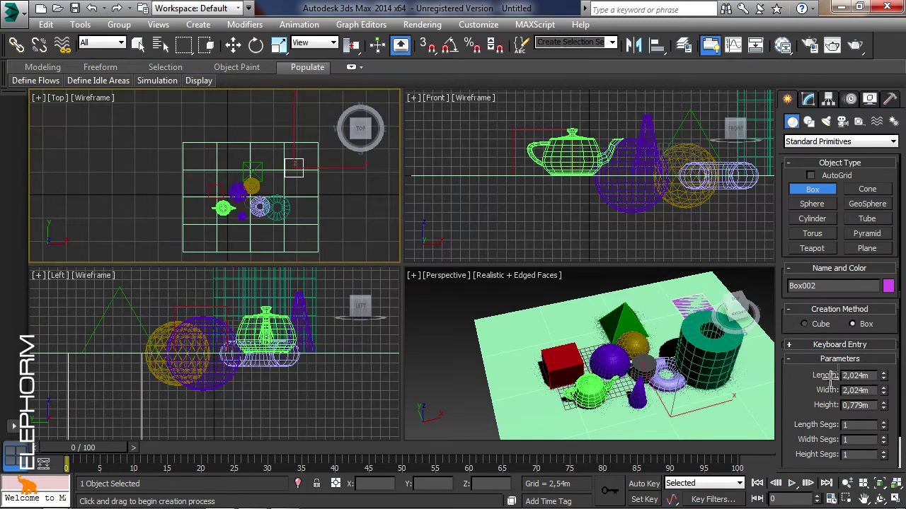
pyautogui.click(832, 400)
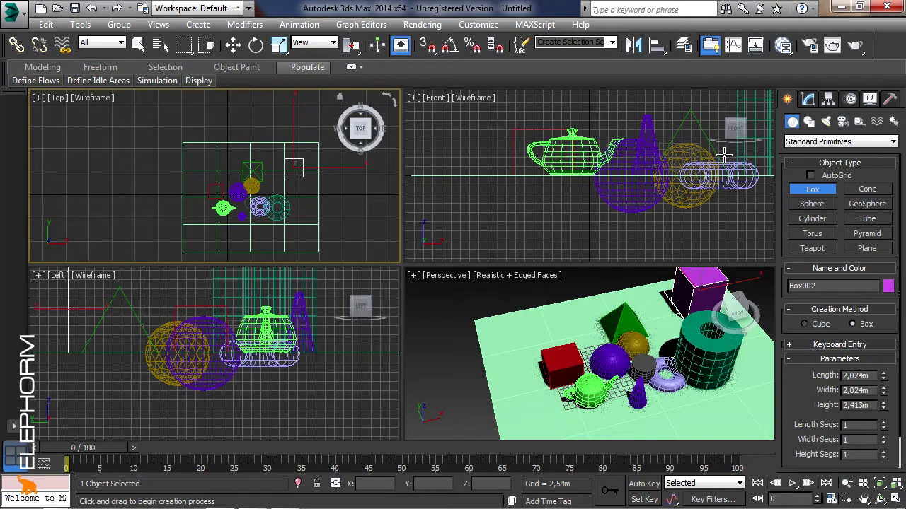
pyautogui.click(723, 154)
pyautogui.keyDown('alt'); pyautogui.moveTo(692, 312); pyautogui.dragTo(598, 345, button='middle'); pyautogui.keyUp('alt')
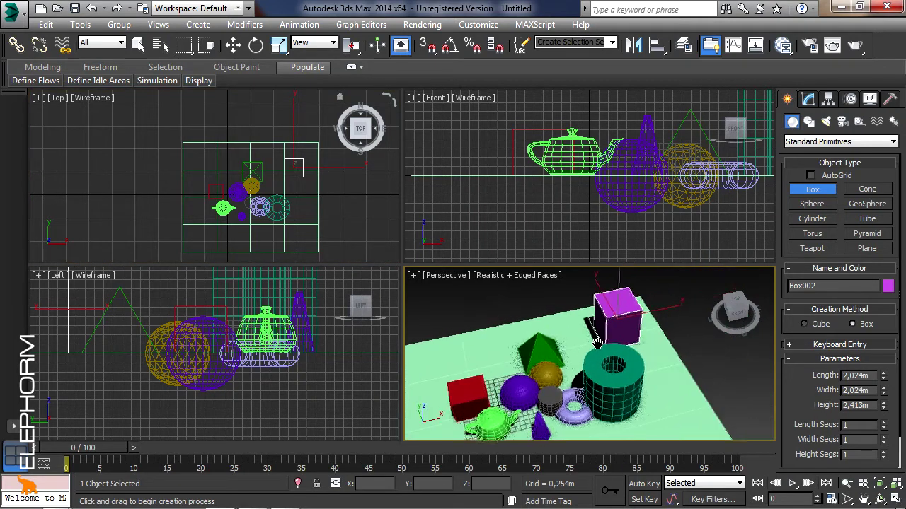
pyautogui.click(853, 391)
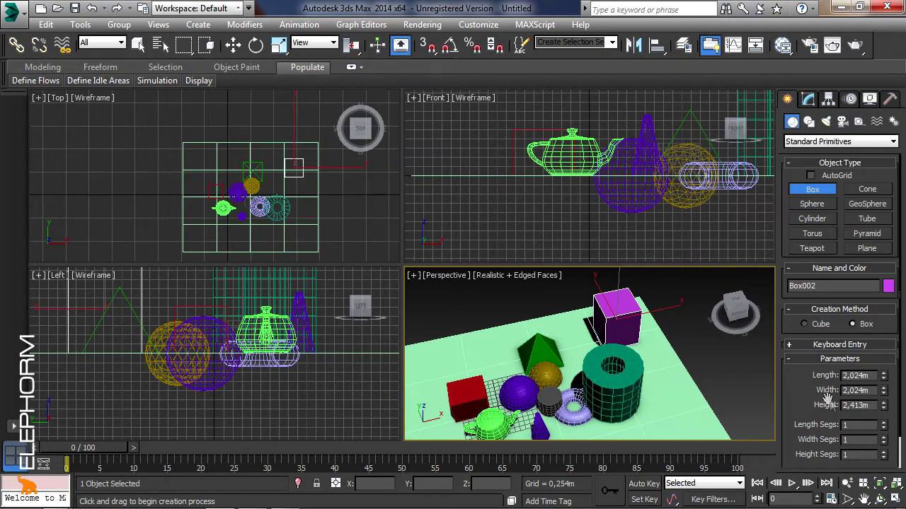
# Step: Set the box's length, width and height each to 2 m
pyautogui.doubleClick(855, 375)
pyautogui.press('Tab')
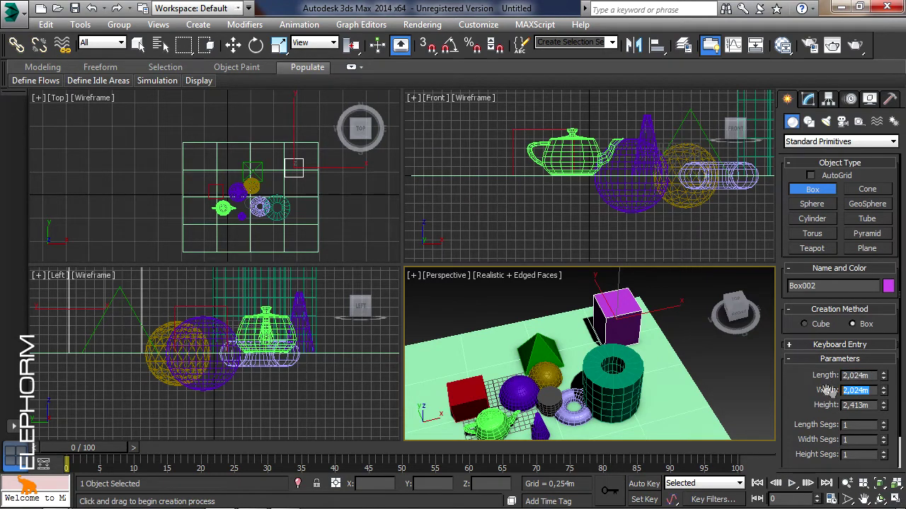
pyautogui.press('Tab')
pyautogui.doubleClick(856, 375)
pyautogui.write('2')
pyautogui.press('Return')
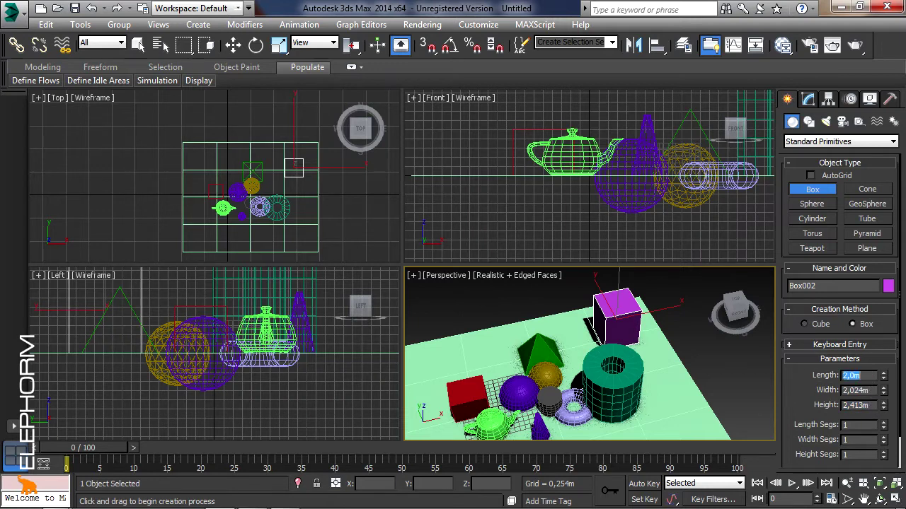
pyautogui.doubleClick(855, 391)
pyautogui.write('2')
pyautogui.press('Return')
pyautogui.doubleClick(858, 406)
pyautogui.write('2')
pyautogui.press('Return')
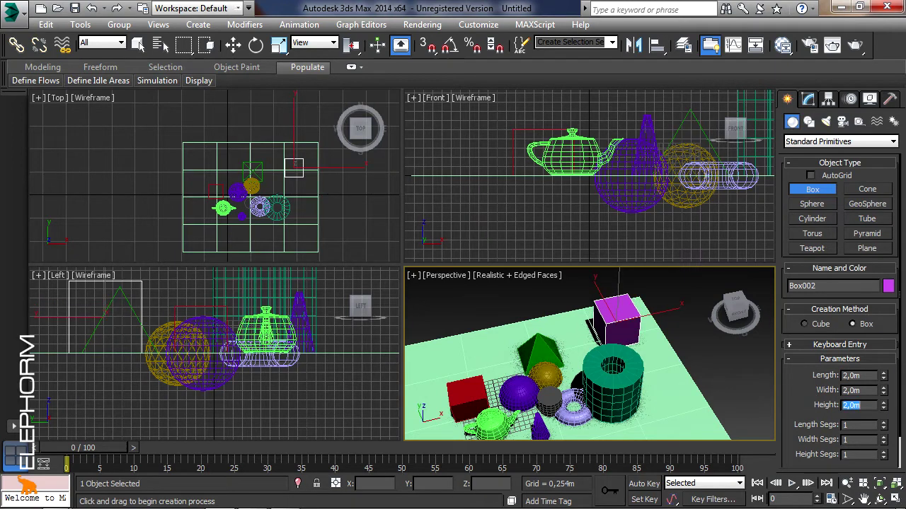
# Step: Change all three box dimensions to 2,6 m, making a 2.6 m cube
pyautogui.click(858, 375)
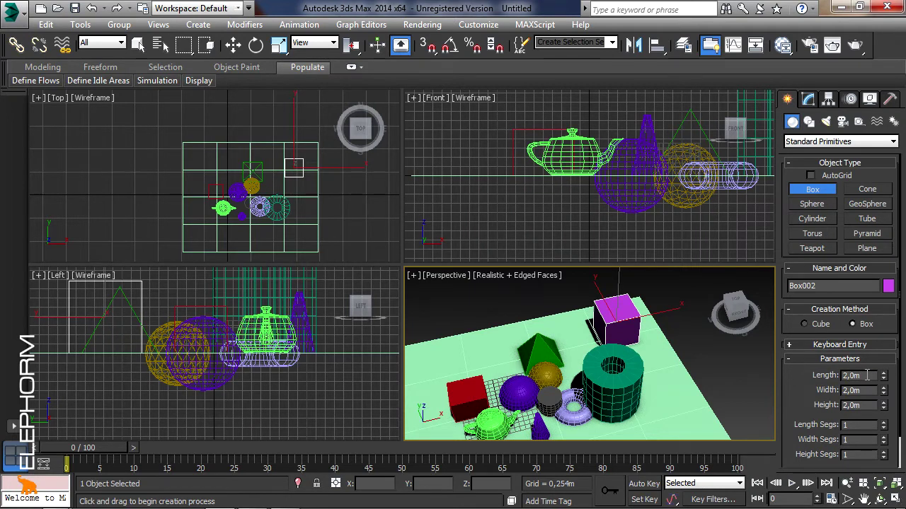
pyautogui.hotkey('shift', 'Right')
pyautogui.hotkey('shift', 'Right')
pyautogui.hotkey('shift', 'Right')
pyautogui.hotkey('shift', 'Right')
pyautogui.write('2.')
pyautogui.write('6')
pyautogui.press('Return')
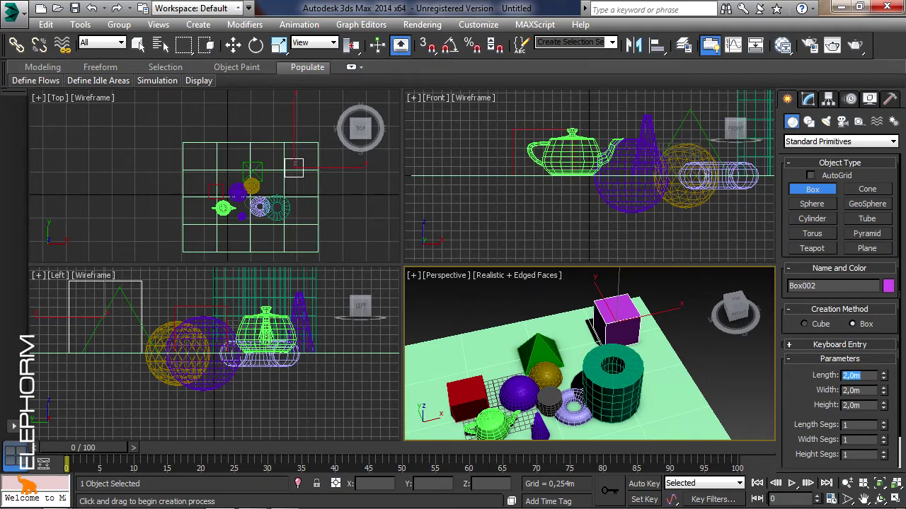
pyautogui.write('2')
pyautogui.write(',6')
pyautogui.press('Return')
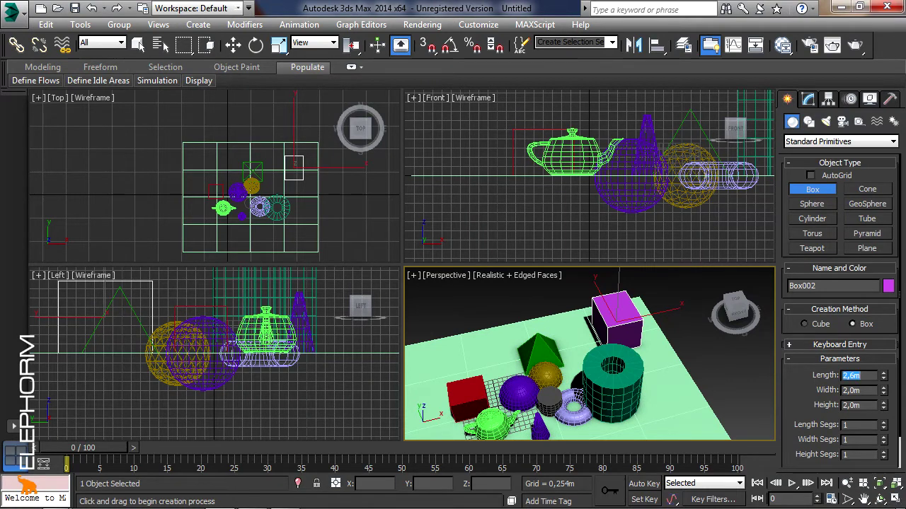
pyautogui.press('Tab')
pyautogui.write('2,')
pyautogui.write('6')
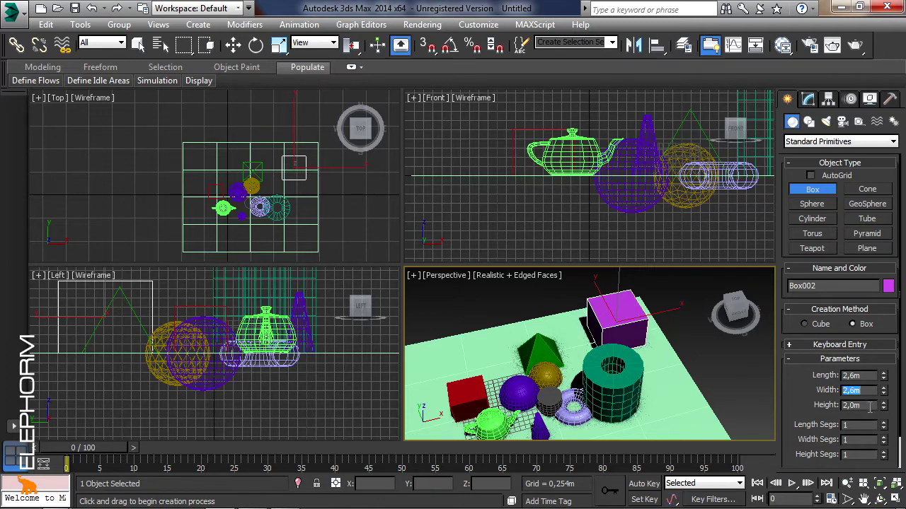
pyautogui.press('Tab')
pyautogui.write('2,6')
pyautogui.press('Return')
# Step: Set the magenta box's Length, Width and Height segments to 3 each
pyautogui.scroll(-2, 880, 392)
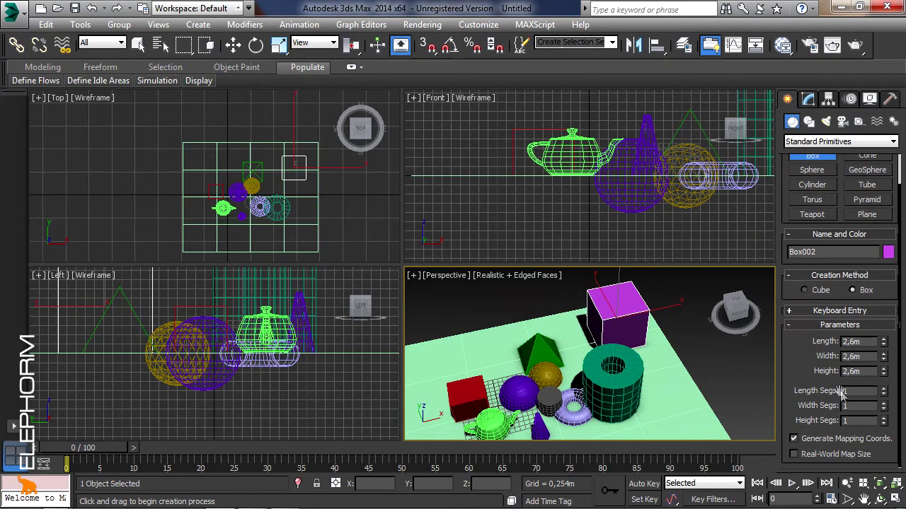
pyautogui.click(883, 388)
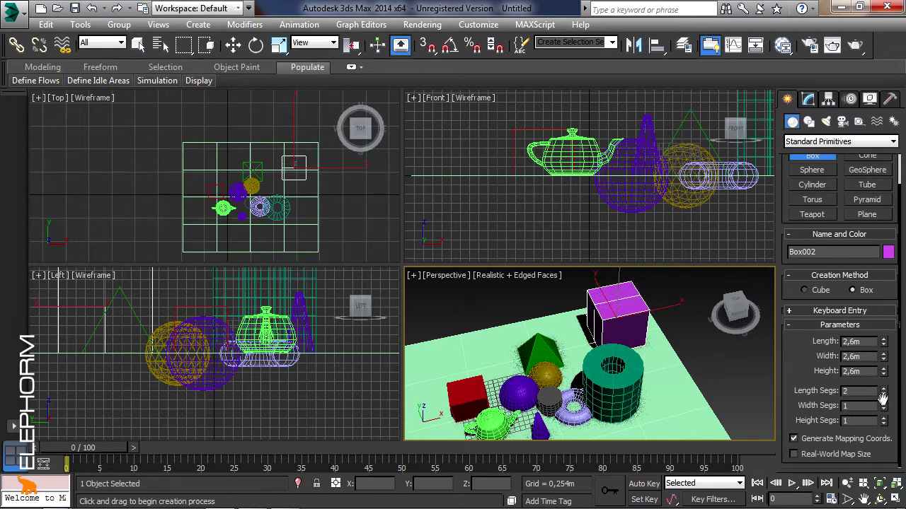
pyautogui.click(883, 389)
pyautogui.click(883, 404)
pyautogui.click(883, 403)
pyautogui.click(883, 419)
pyautogui.click(884, 418)
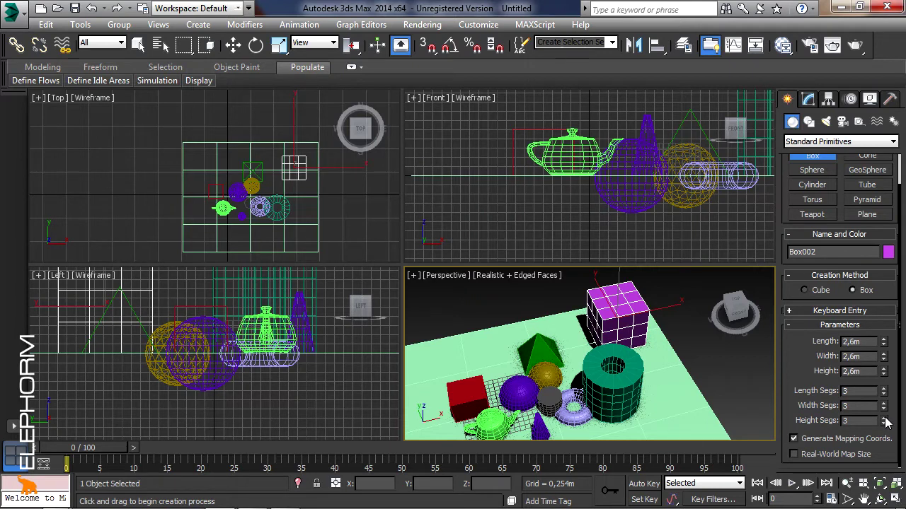
# Step: Lengthen the box slightly to 2,756 m, keeping width and height at 2,6 m
pyautogui.scroll(1, 624, 333)
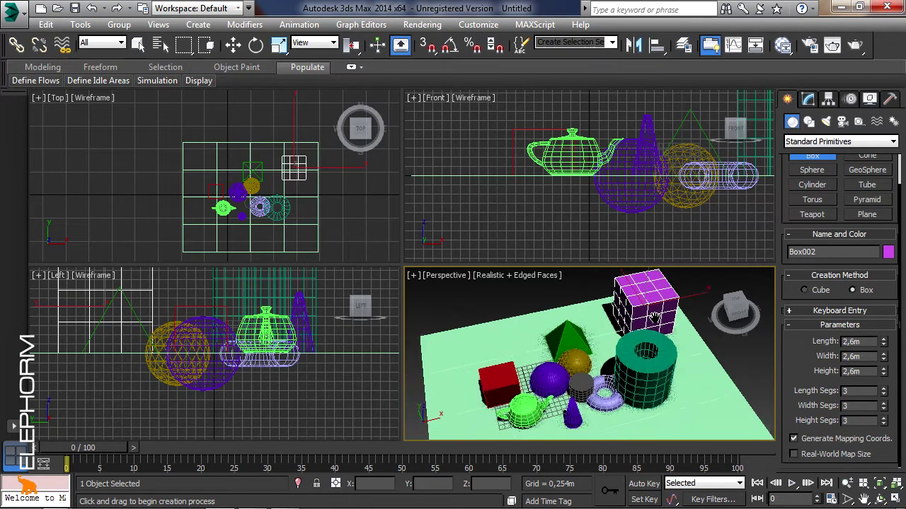
pyautogui.scroll(1, 637, 338)
pyautogui.scroll(1, 667, 345)
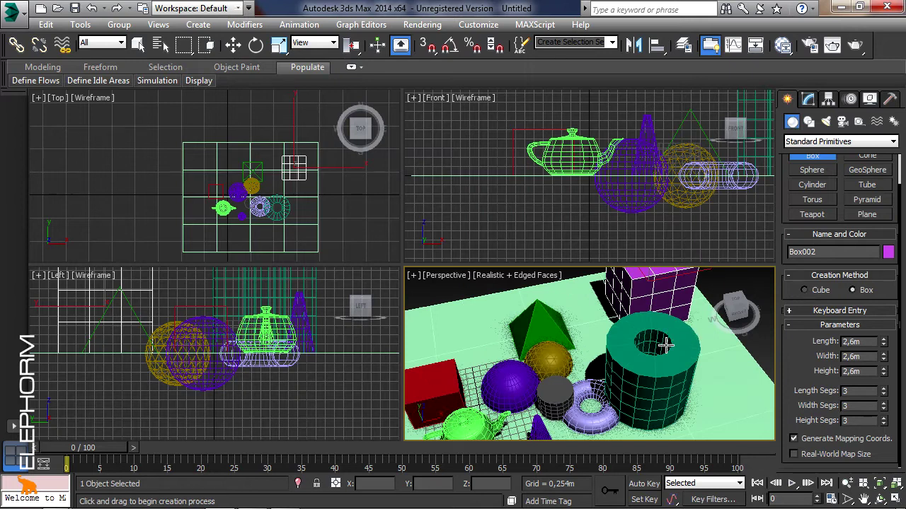
pyautogui.keyDown('alt'); pyautogui.moveTo(542, 397); pyautogui.dragTo(636, 334, button='middle'); pyautogui.keyUp('alt')
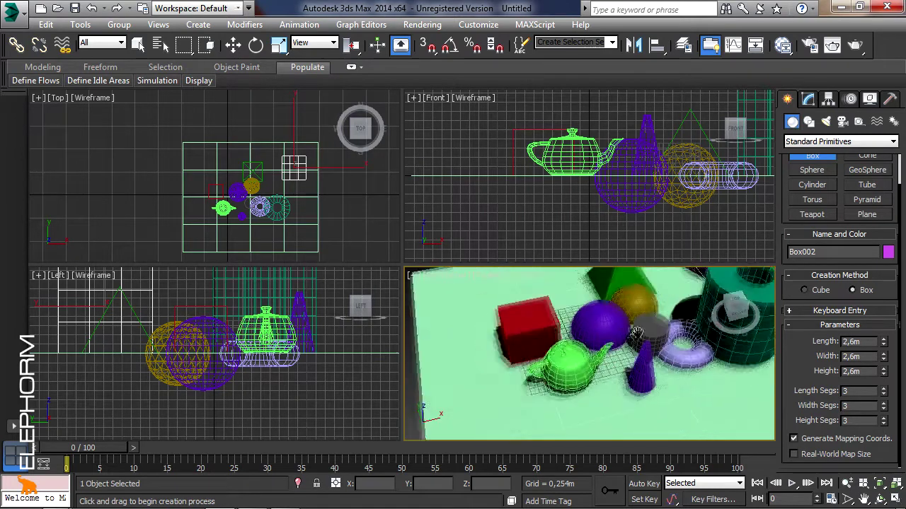
pyautogui.scroll(2, 617, 370)
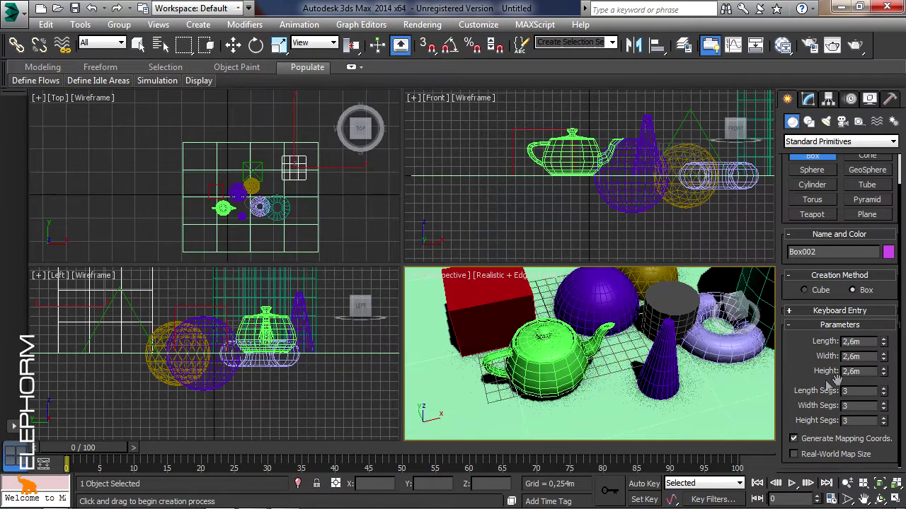
pyautogui.moveTo(596, 341); pyautogui.dragTo(546, 382, button='middle')
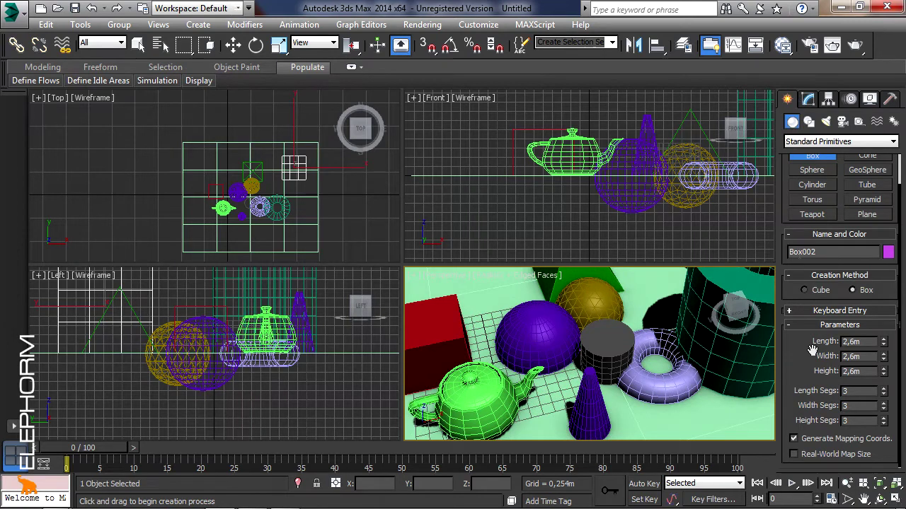
pyautogui.moveTo(883, 343); pyautogui.dragTo(884, 350)
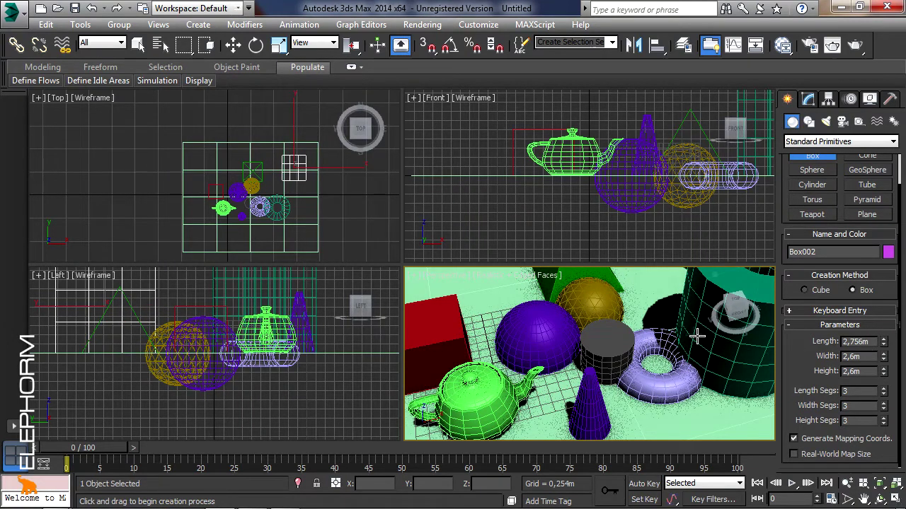
# Step: End box creation and select the small magenta box Box002 in the Top viewport
pyautogui.click(234, 46)
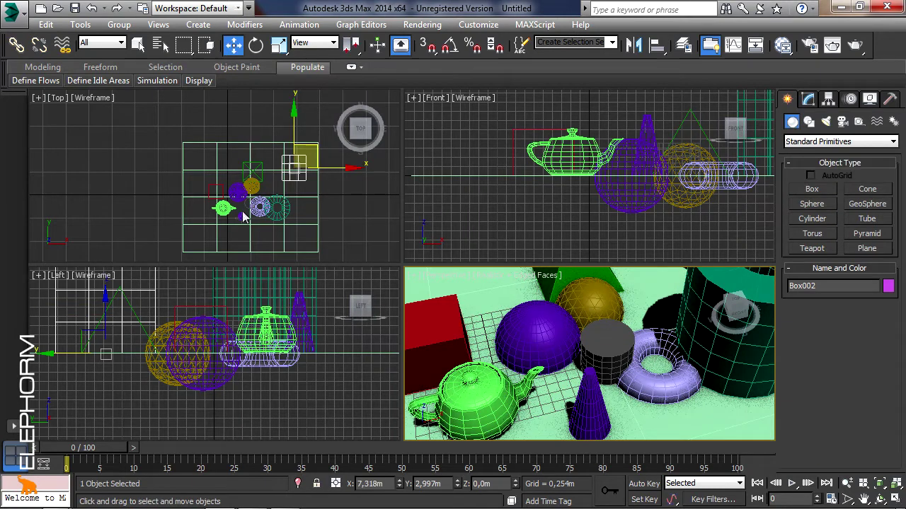
pyautogui.click(222, 208)
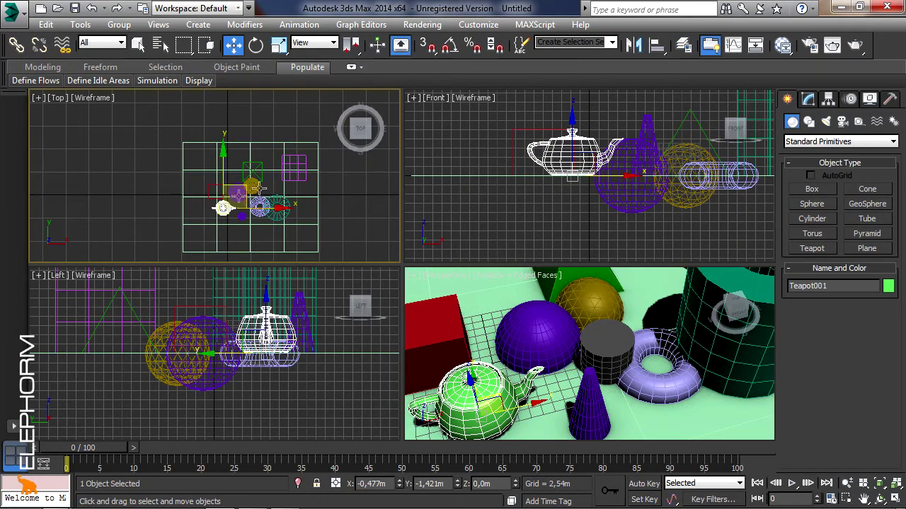
pyautogui.click(296, 172)
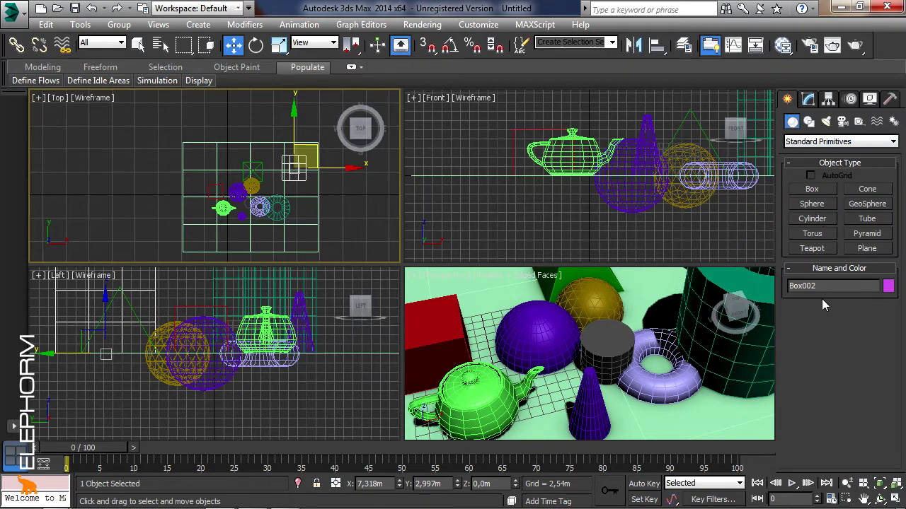
# Step: Enter Box002's Length 5, Width 2,5 and Height 5 m in the Modify panel
pyautogui.click(806, 100)
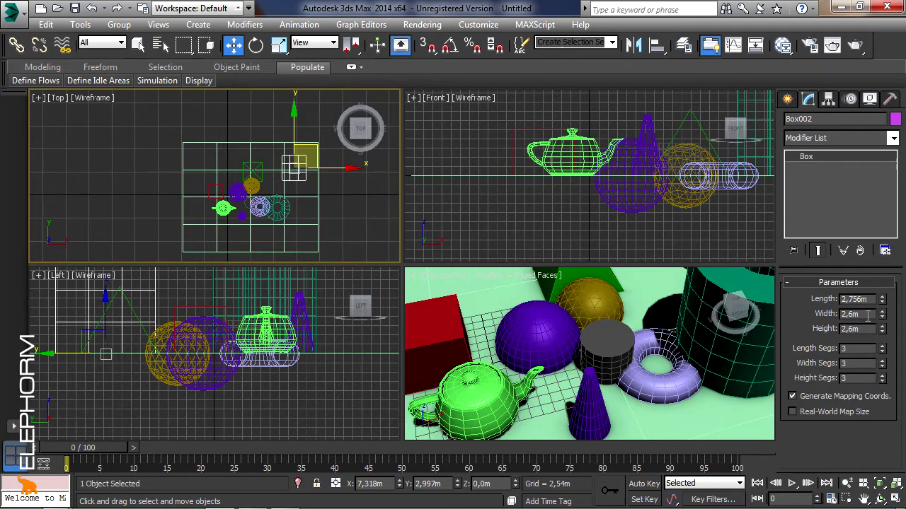
pyautogui.moveTo(876, 299); pyautogui.dragTo(849, 300)
pyautogui.write('5')
pyautogui.press('Tab')
pyautogui.click(747, 303)
pyautogui.write('2,5')
pyautogui.press('Tab')
pyautogui.write('5')
pyautogui.press('Return')
# Step: Correct Width and Length to 5 m, making Box002 a 5 m cube
pyautogui.doubleClick(852, 313)
pyautogui.write('5')
pyautogui.press('Return')
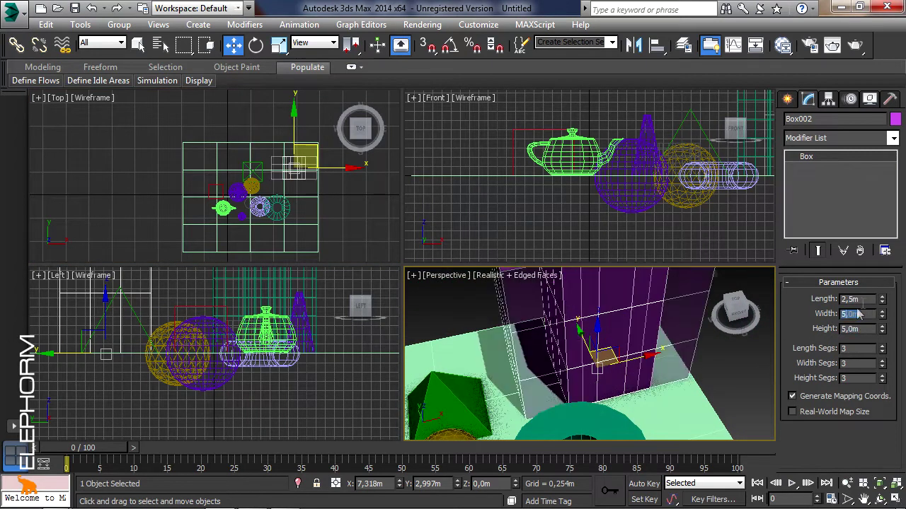
pyautogui.doubleClick(852, 299)
pyautogui.write('5')
pyautogui.press('Return')
# Step: Set Box002's Length, Width and Height segments to 5, 6 and 6
pyautogui.click(883, 351)
pyautogui.click(882, 351)
pyautogui.click(882, 360)
pyautogui.click(883, 360)
pyautogui.click(882, 360)
pyautogui.click(882, 375)
pyautogui.click(882, 375)
pyautogui.click(883, 375)
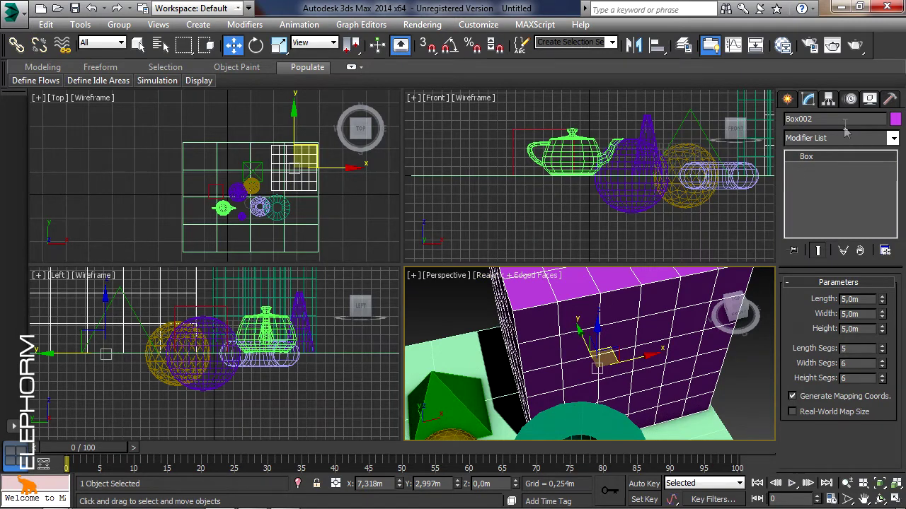
pyautogui.doubleClick(789, 118)
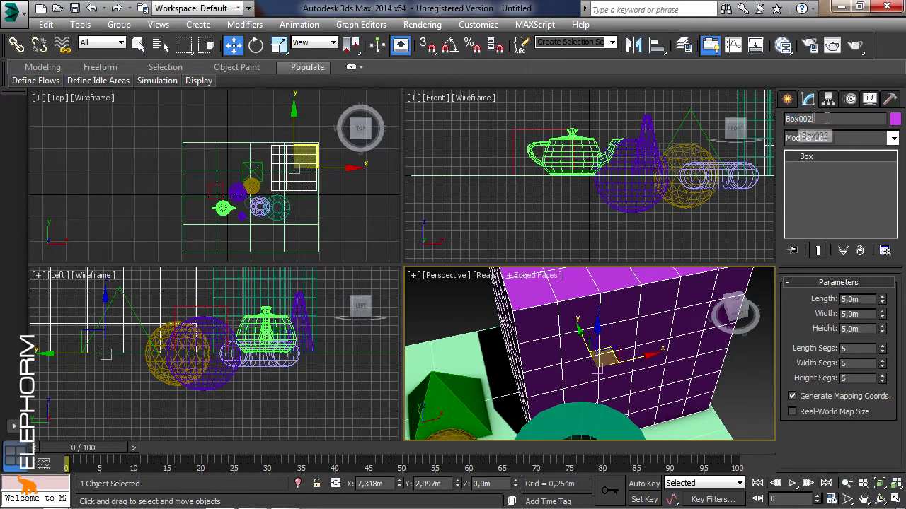
pyautogui.moveTo(813, 118); pyautogui.dragTo(798, 119)
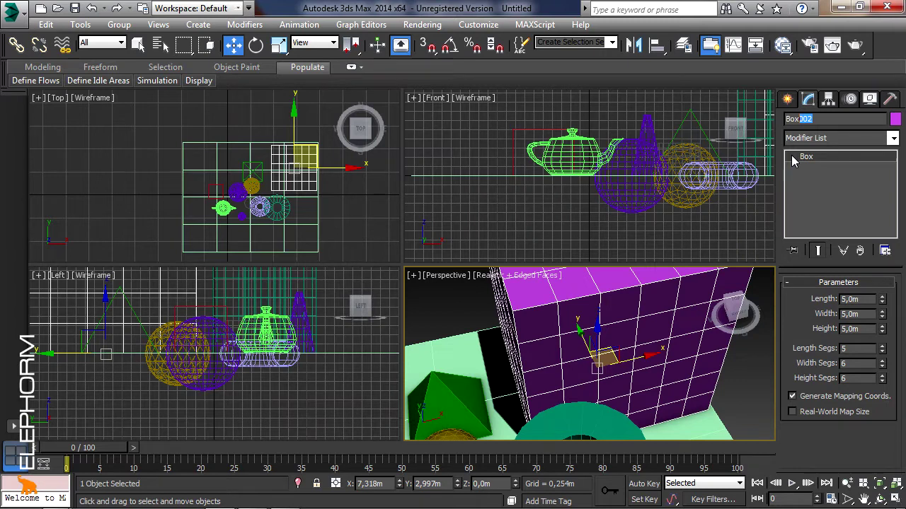
pyautogui.press('h')
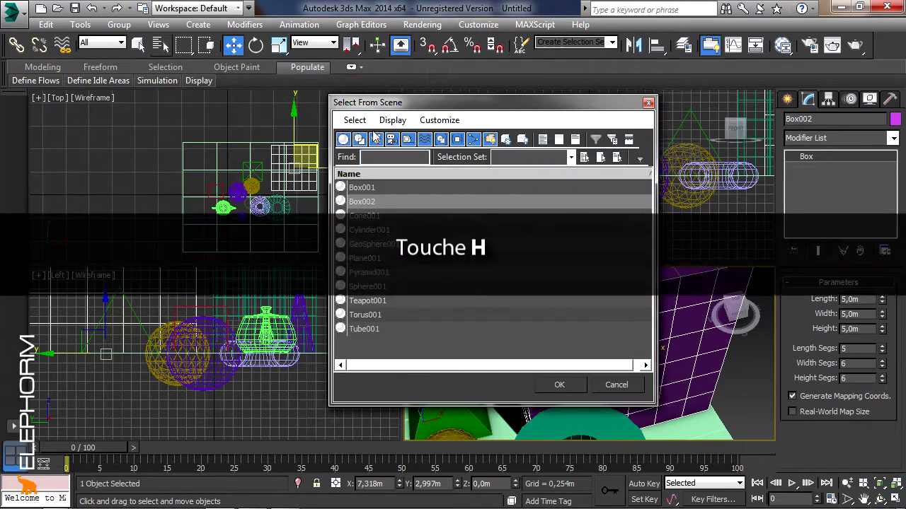
pyautogui.moveTo(412, 109); pyautogui.dragTo(364, 70)
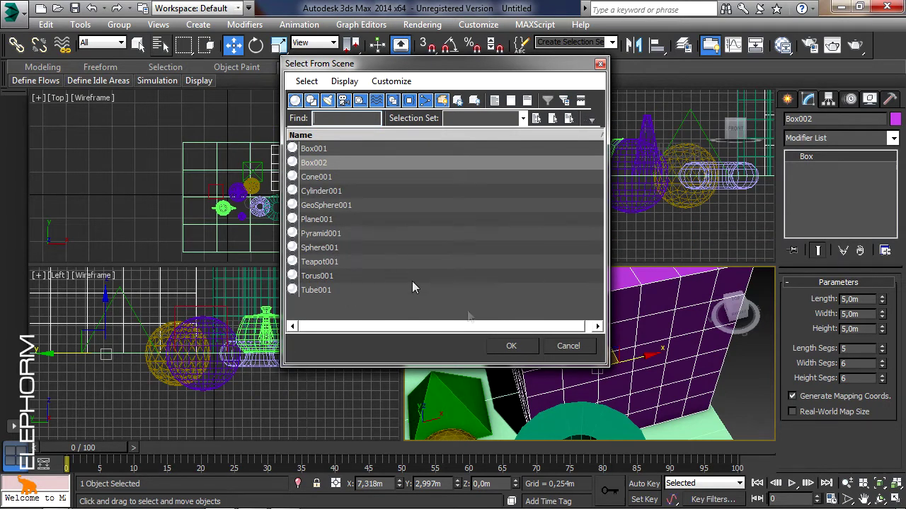
pyautogui.click(523, 346)
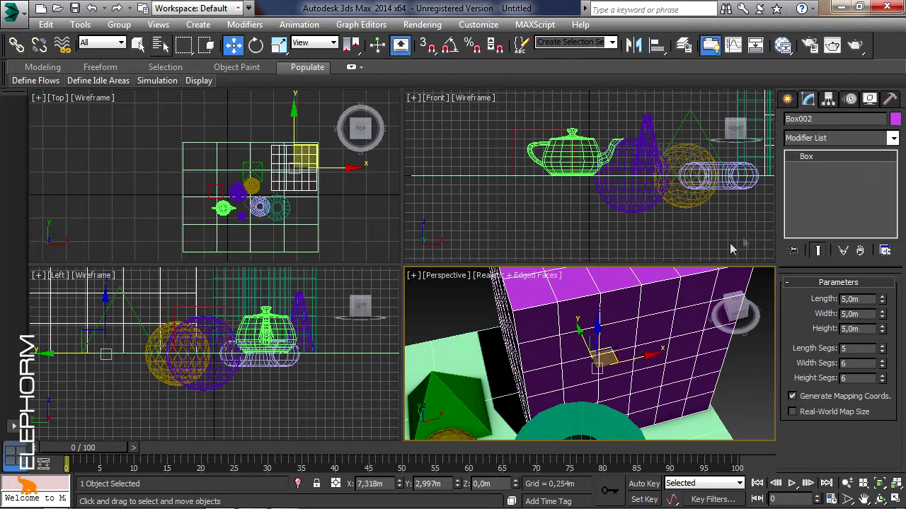
# Step: Rename Box002 to Pouf001 and confirm its purple object colour
pyautogui.click(800, 119)
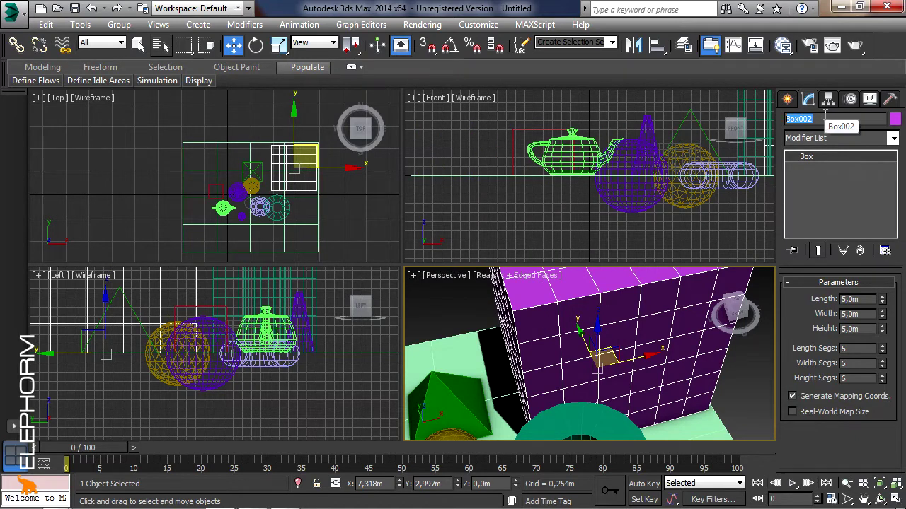
pyautogui.write('Pouf001')
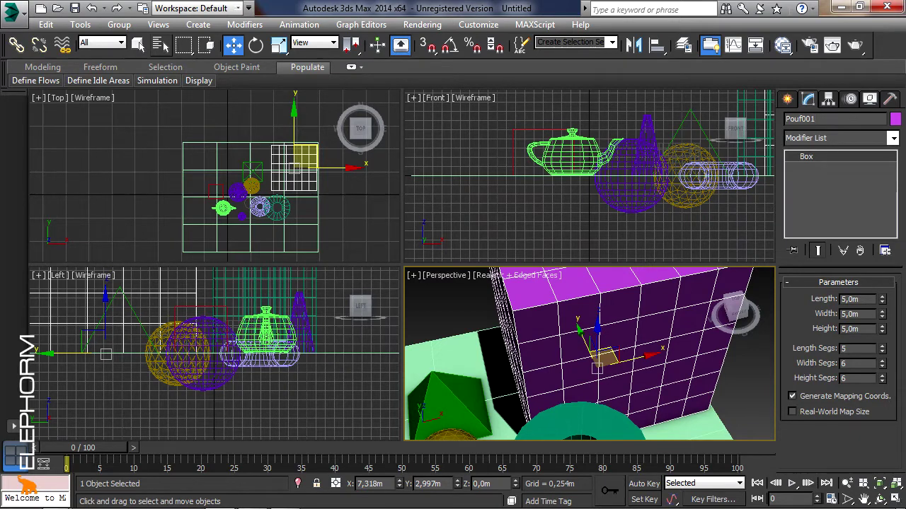
pyautogui.click(895, 119)
pyautogui.moveTo(458, 167); pyautogui.dragTo(389, 156)
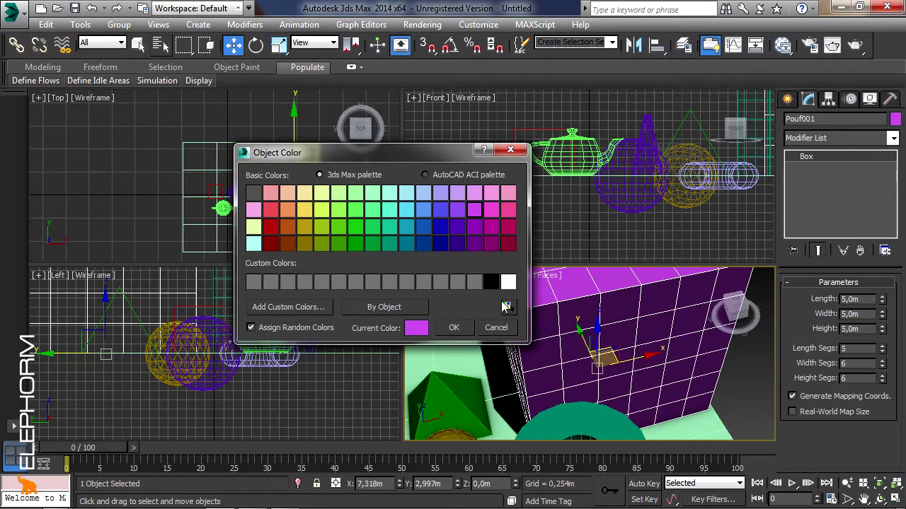
pyautogui.click(450, 333)
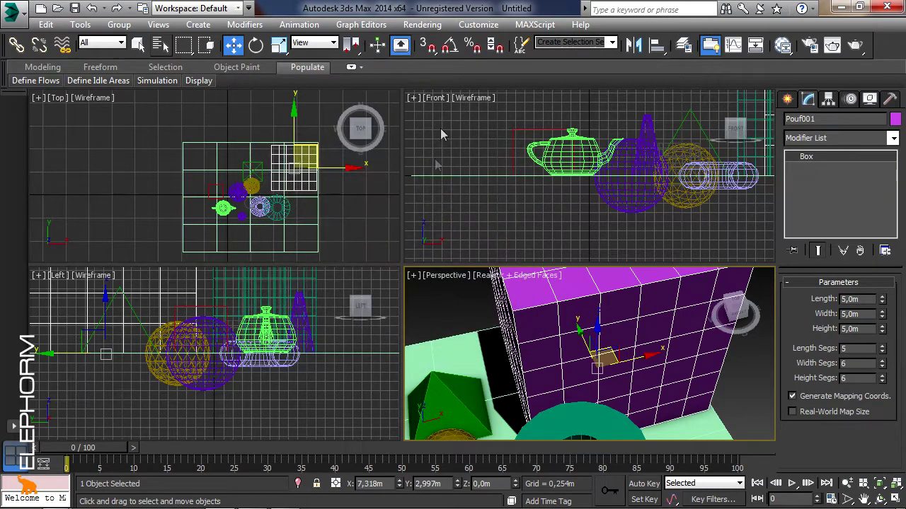
pyautogui.click(160, 45)
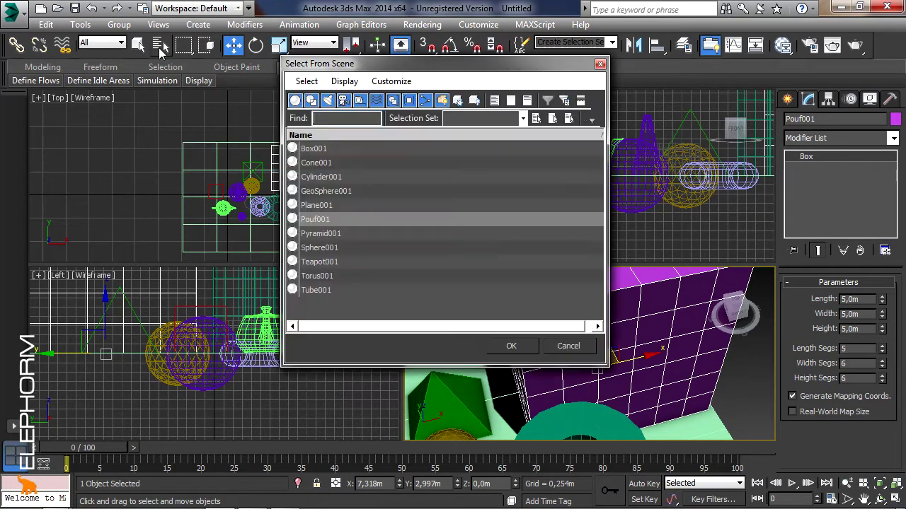
pyautogui.rightClick(550, 138)
pyautogui.moveTo(600, 239)
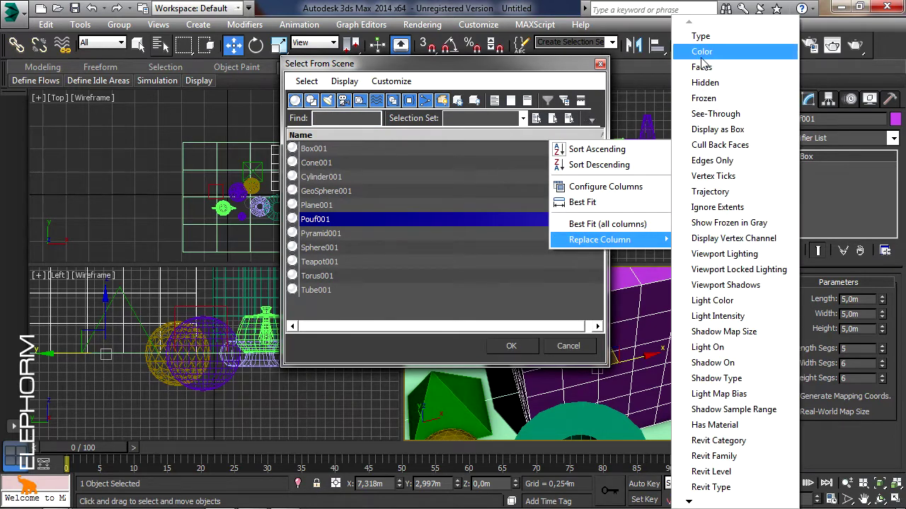
pyautogui.click(683, 51)
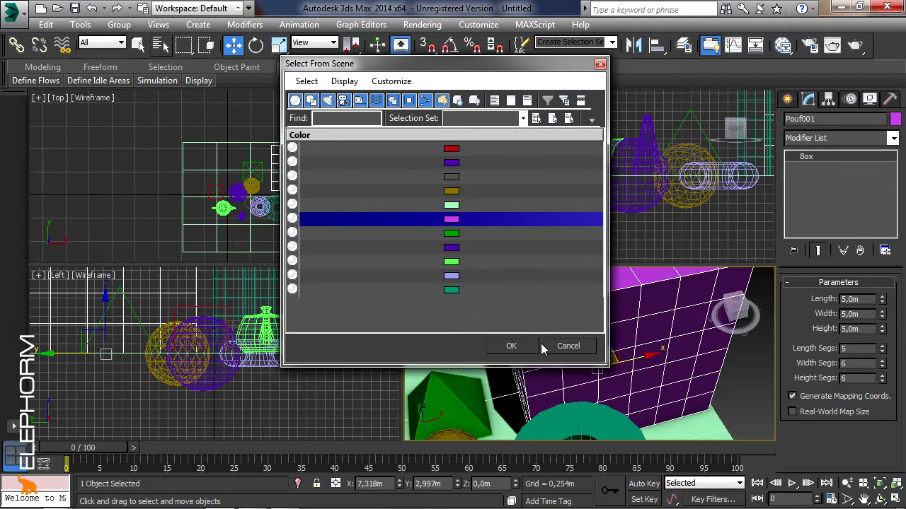
pyautogui.moveTo(607, 365); pyautogui.dragTo(745, 408)
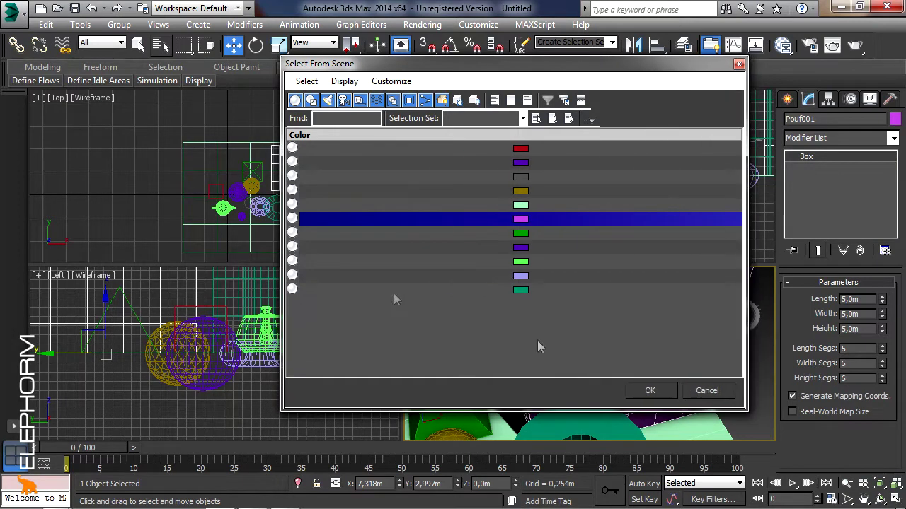
pyautogui.rightClick(356, 135)
pyautogui.moveTo(407, 232)
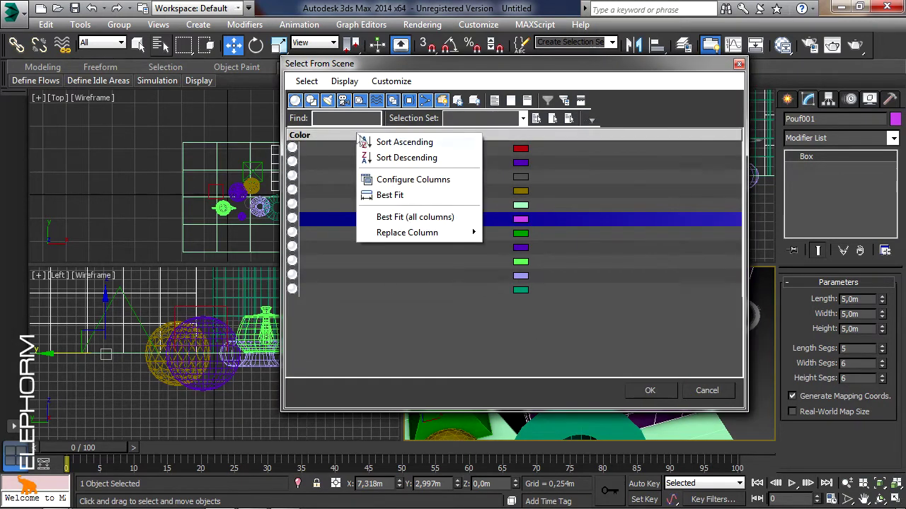
pyautogui.click(510, 36)
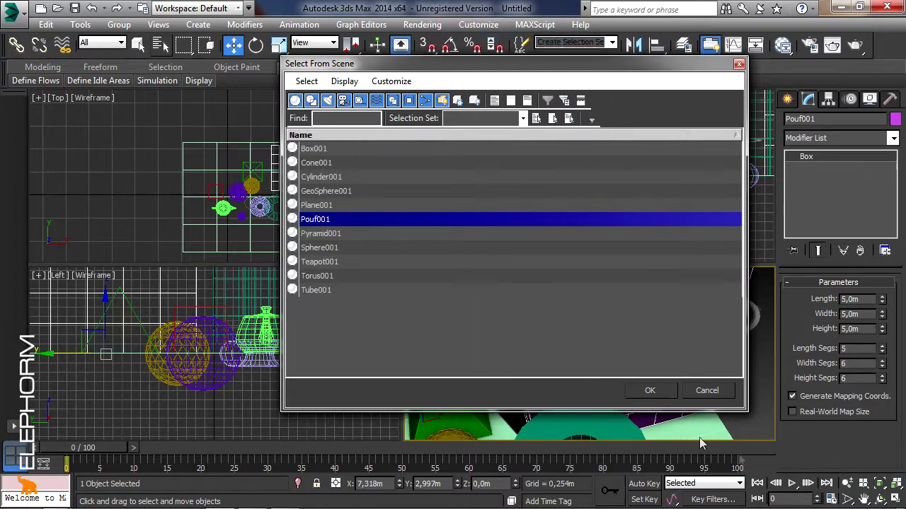
pyautogui.click(650, 391)
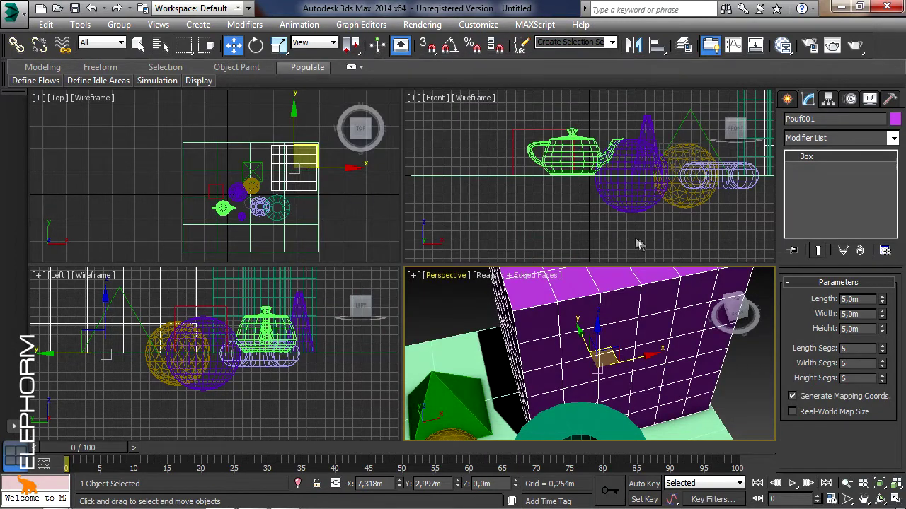
# Step: Draw a new sphere beside the teal tube and set its radius to 2,0 m
pyautogui.click(788, 100)
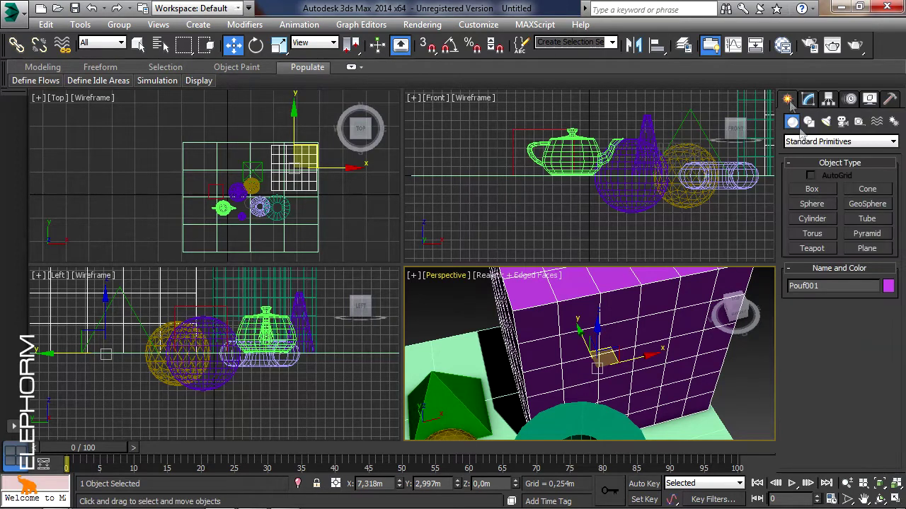
pyautogui.click(812, 204)
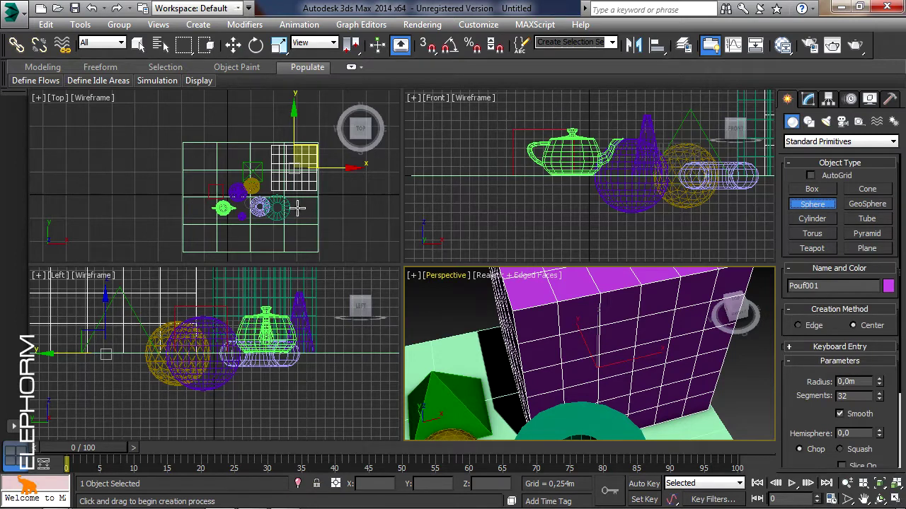
pyautogui.moveTo(296, 207); pyautogui.dragTo(311, 216)
pyautogui.scroll(-3, 580, 339)
pyautogui.scroll(-3, 581, 339)
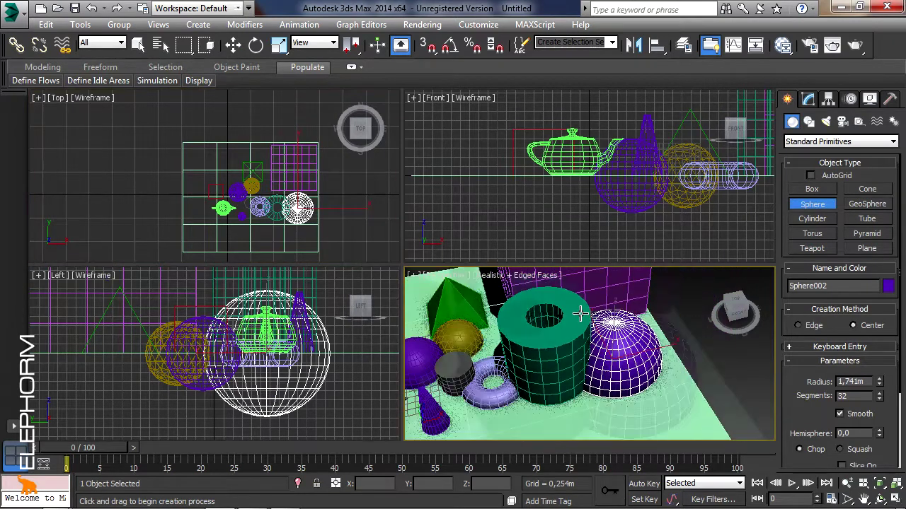
pyautogui.moveTo(866, 383); pyautogui.dragTo(805, 371)
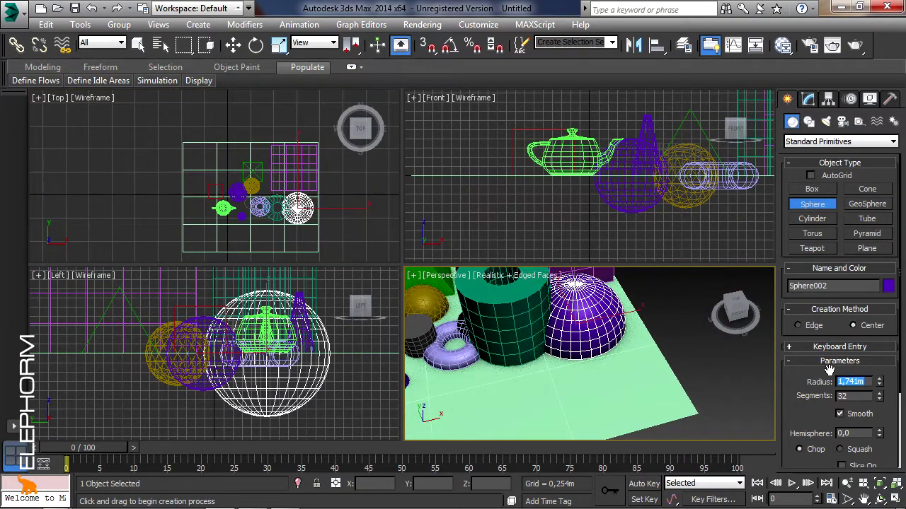
pyautogui.write('2')
pyautogui.press('Return')
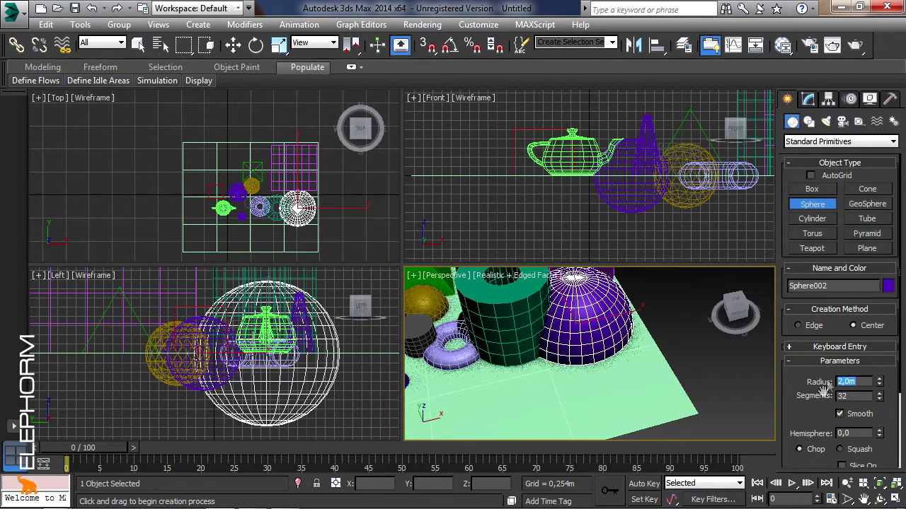
# Step: Raise the sphere's Segments to 54 for a smoother surface
pyautogui.moveTo(729, 375); pyautogui.dragTo(751, 399, button='middle')
pyautogui.moveTo(878, 400); pyautogui.dragTo(890, 265)
pyautogui.moveTo(692, 388); pyautogui.dragTo(649, 347, button='middle')
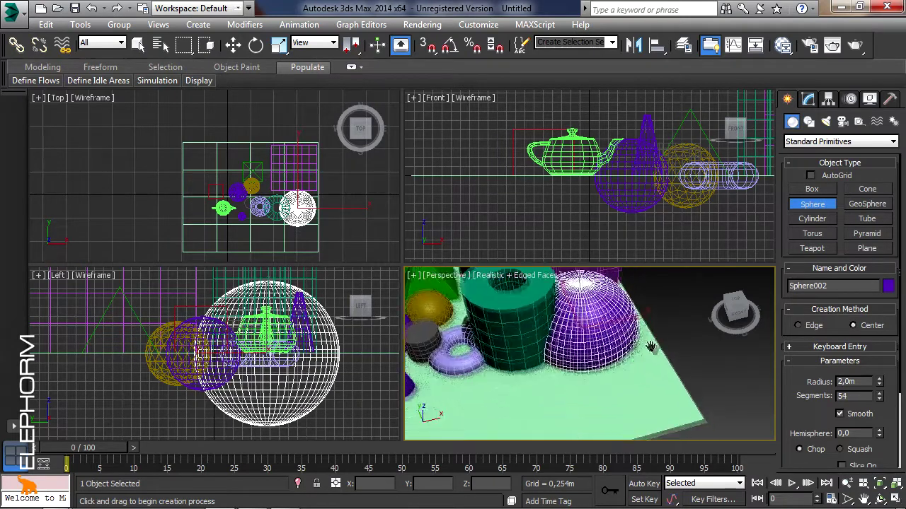
pyautogui.scroll(2, 649, 346)
pyautogui.scroll(2, 650, 347)
pyautogui.scroll(2, 650, 346)
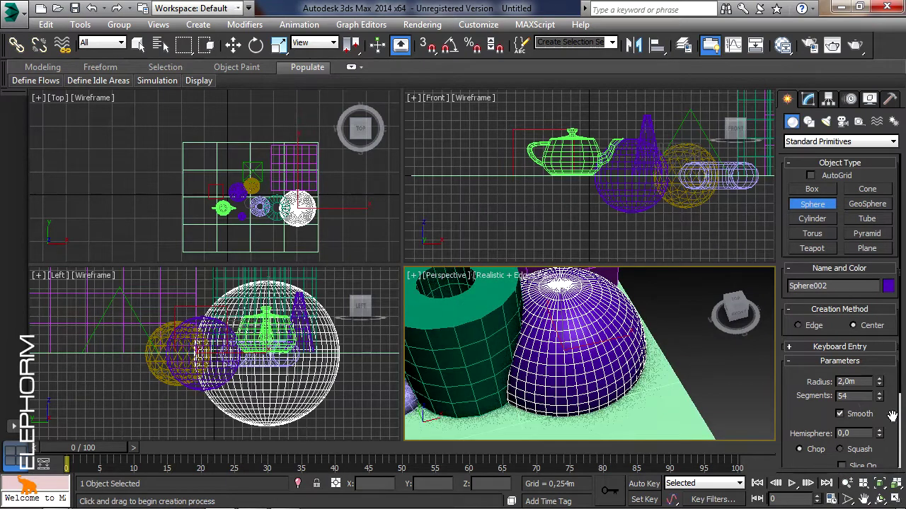
pyautogui.moveTo(892, 415); pyautogui.dragTo(900, 313)
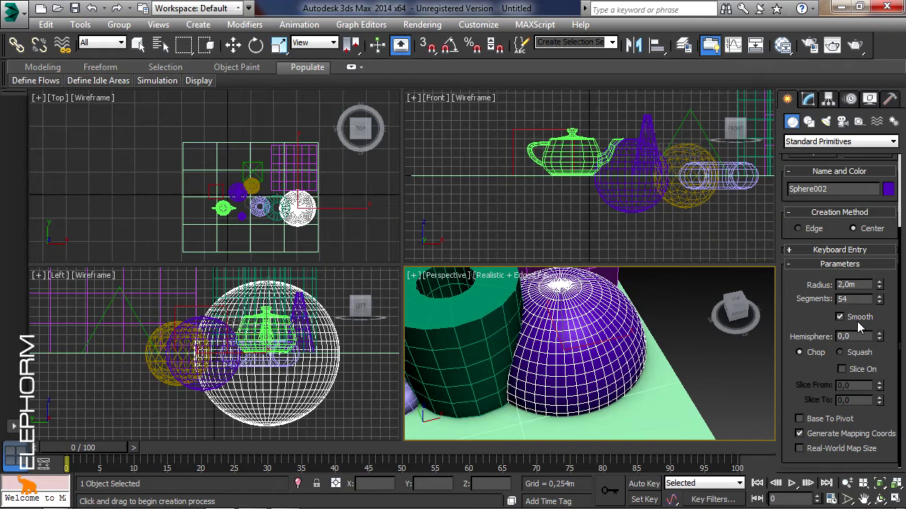
# Step: Render the perspective view twice to preview the faceted purple sphere
pyautogui.click(833, 45)
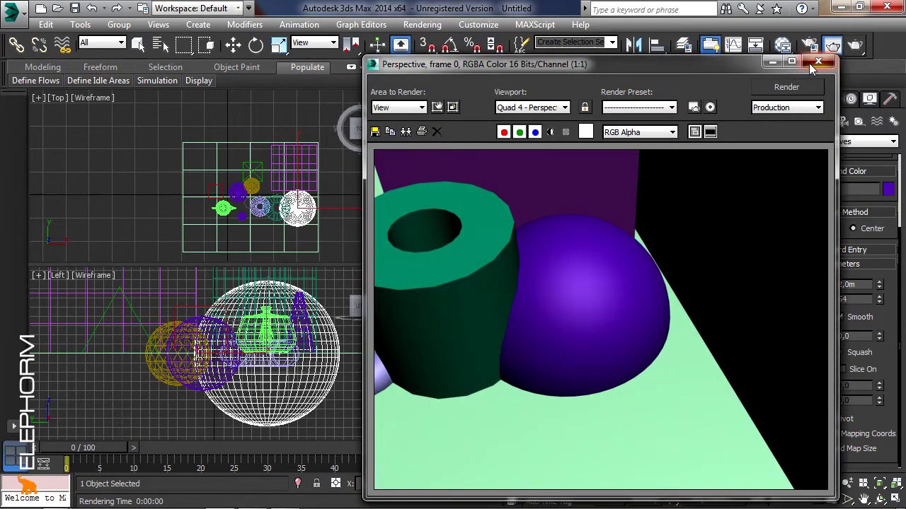
pyautogui.click(815, 65)
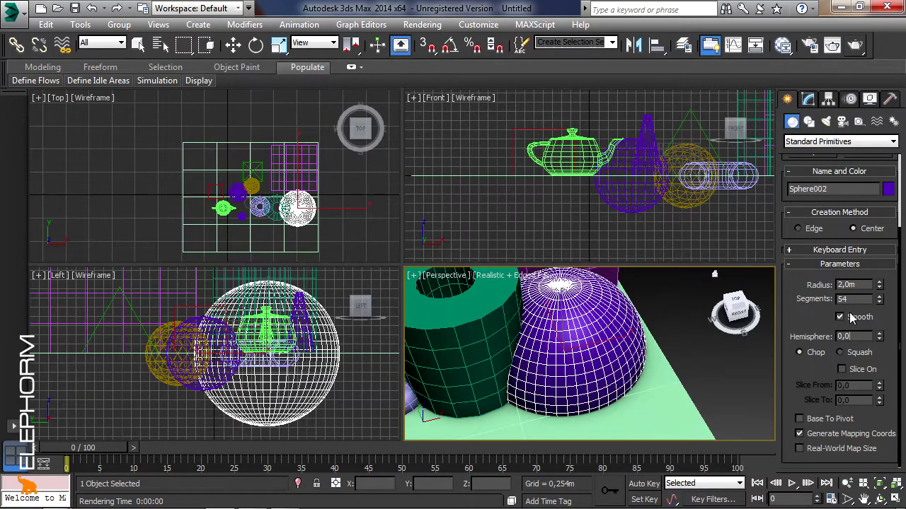
pyautogui.click(855, 47)
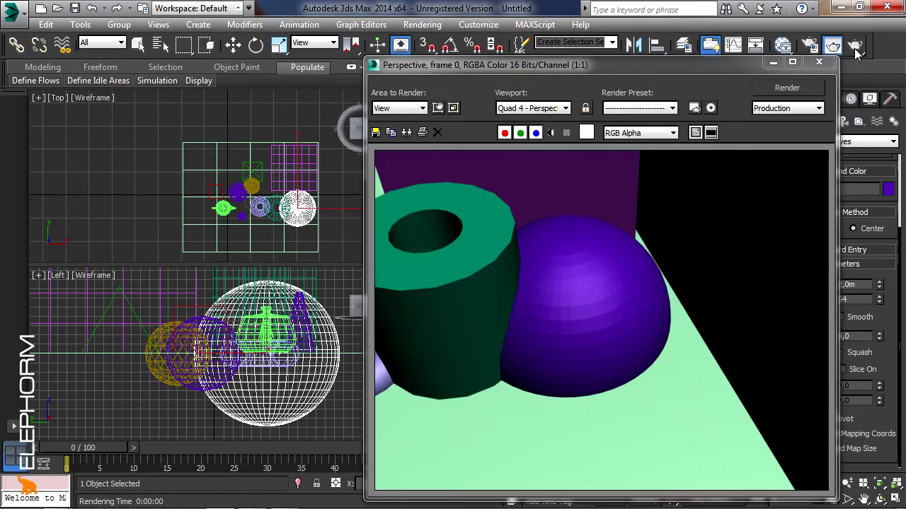
pyautogui.click(818, 65)
# Step: Lower Sphere002's segments to 28, re-render, and switch Smooth on
pyautogui.moveTo(879, 299); pyautogui.dragTo(872, 396)
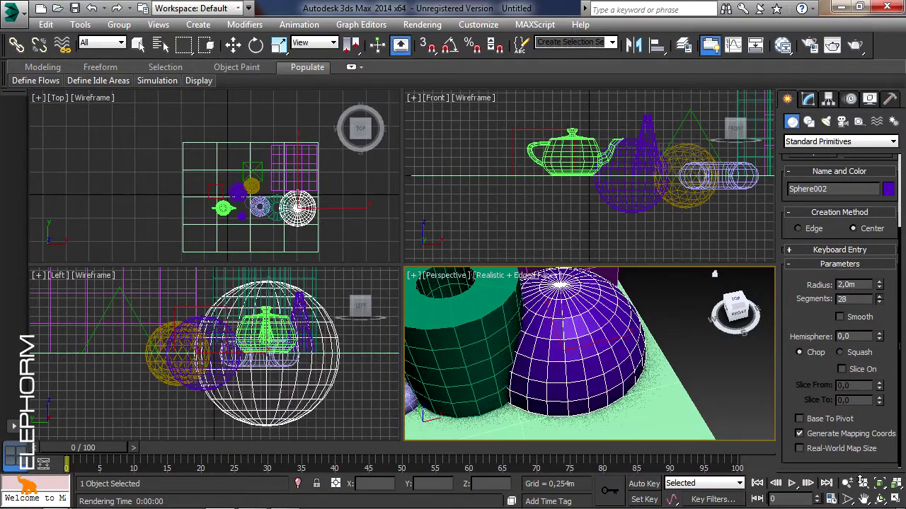
pyautogui.click(855, 44)
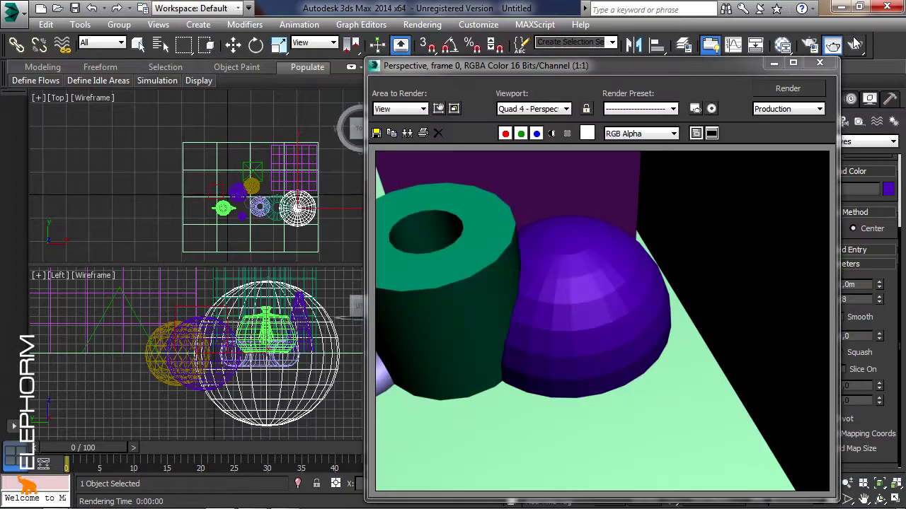
pyautogui.click(819, 64)
pyautogui.click(855, 318)
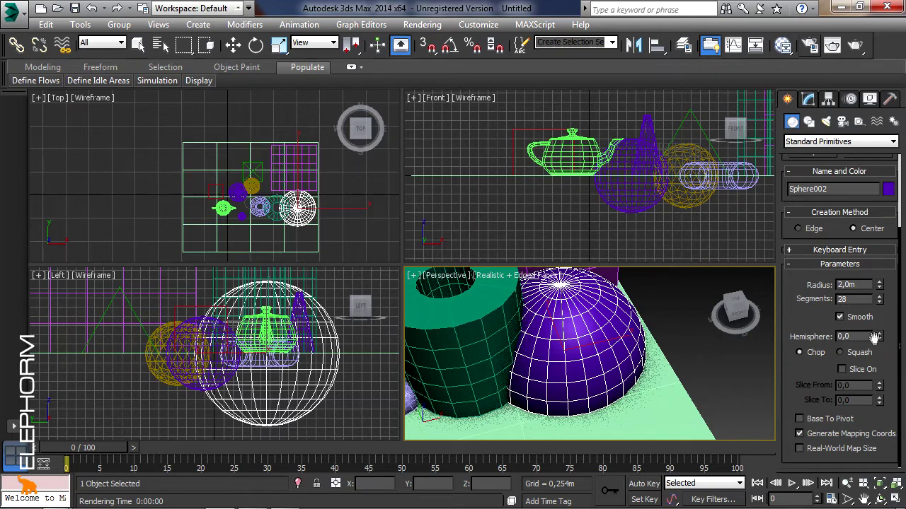
pyautogui.moveTo(881, 339); pyautogui.dragTo(882, 276)
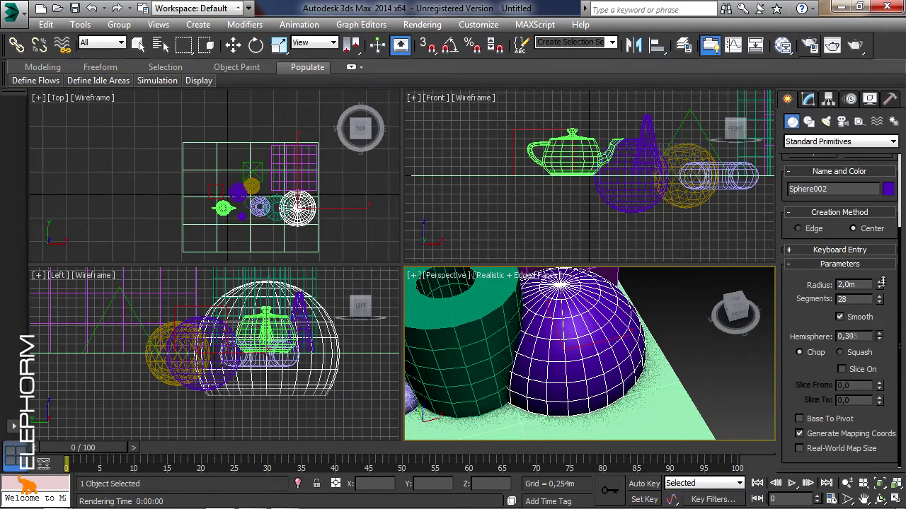
pyautogui.moveTo(673, 364); pyautogui.dragTo(710, 351, button='middle')
pyautogui.moveTo(879, 336)
pyautogui.mouseDown()
pyautogui.moveTo(883, 298)
pyautogui.moveTo(884, 309)
pyautogui.mouseUp()
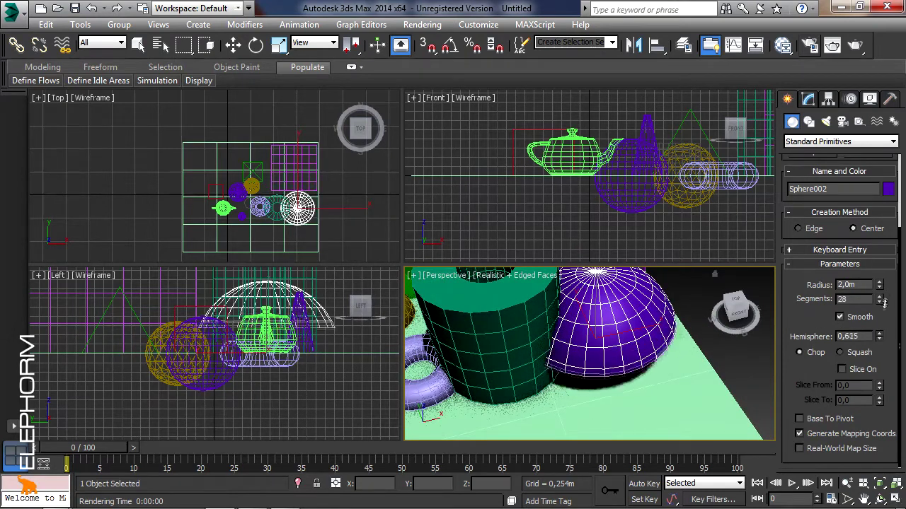
pyautogui.click(879, 500)
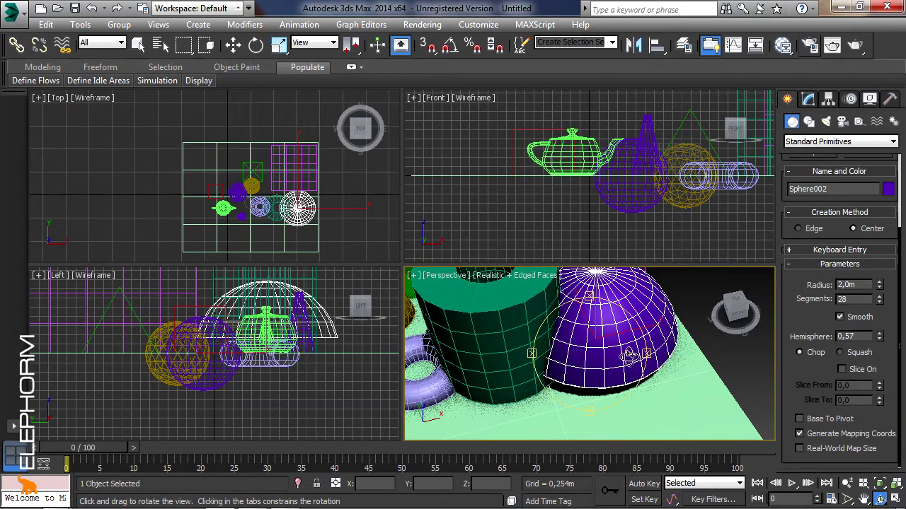
pyautogui.moveTo(681, 391); pyautogui.dragTo(793, 368)
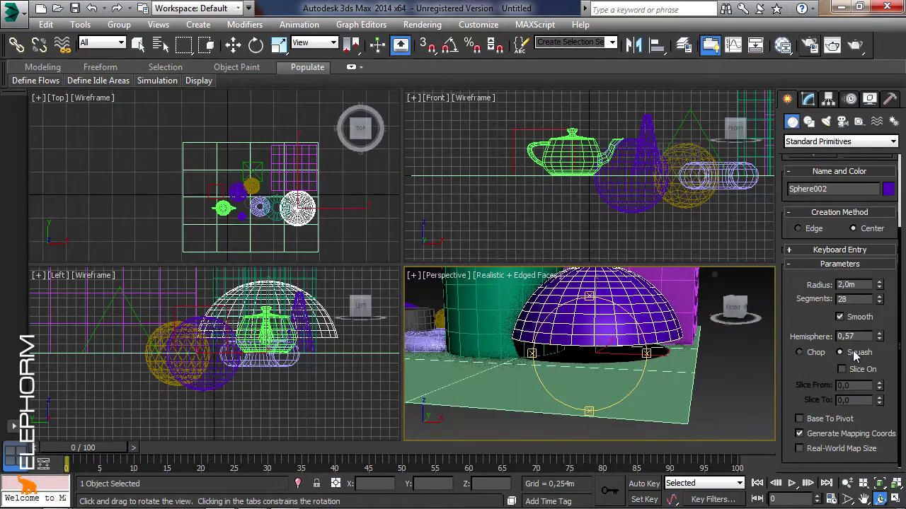
pyautogui.moveTo(881, 339); pyautogui.dragTo(881, 348)
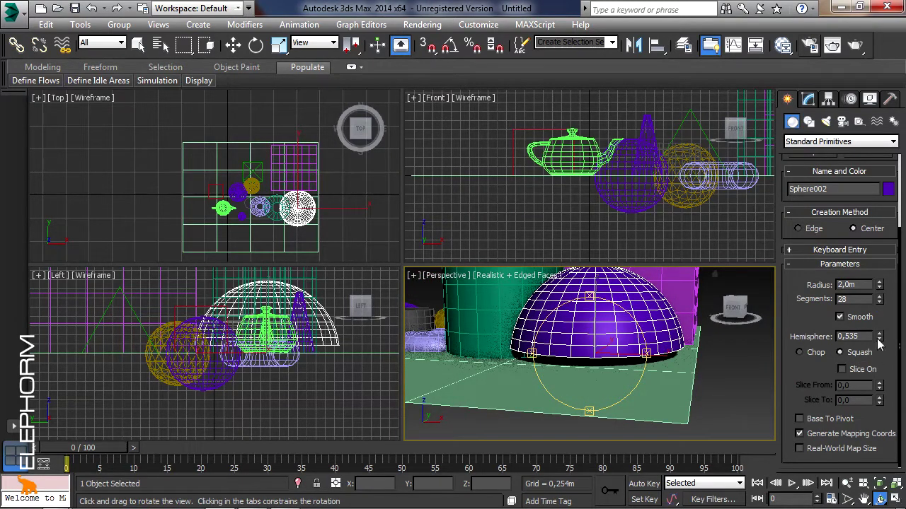
pyautogui.click(806, 353)
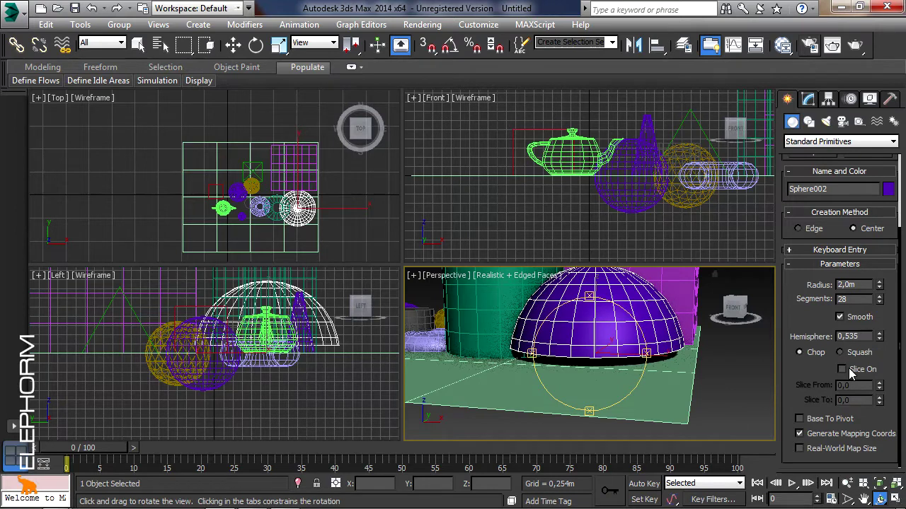
pyautogui.moveTo(880, 339); pyautogui.dragTo(884, 464)
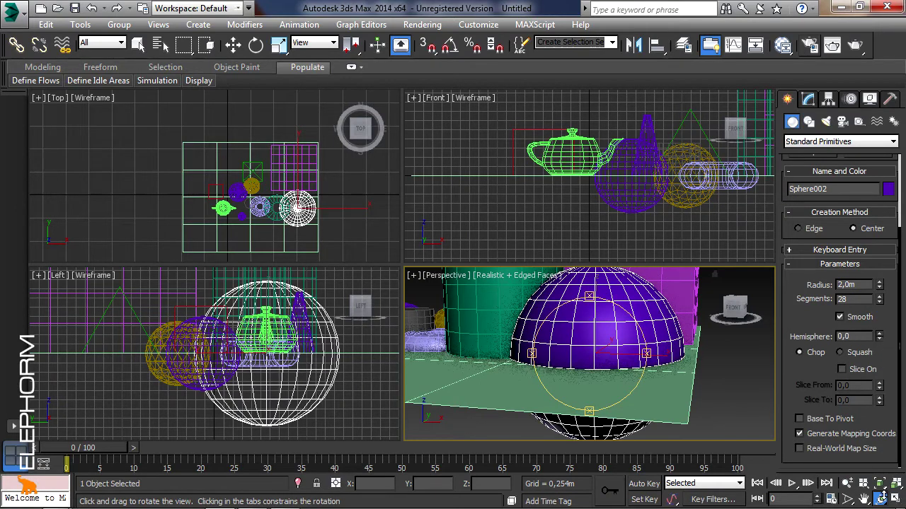
# Step: Enable Slice On for Sphere002 with Slice From 273,5 and Slice To -38
pyautogui.click(860, 375)
pyautogui.moveTo(882, 388); pyautogui.dragTo(903, 85)
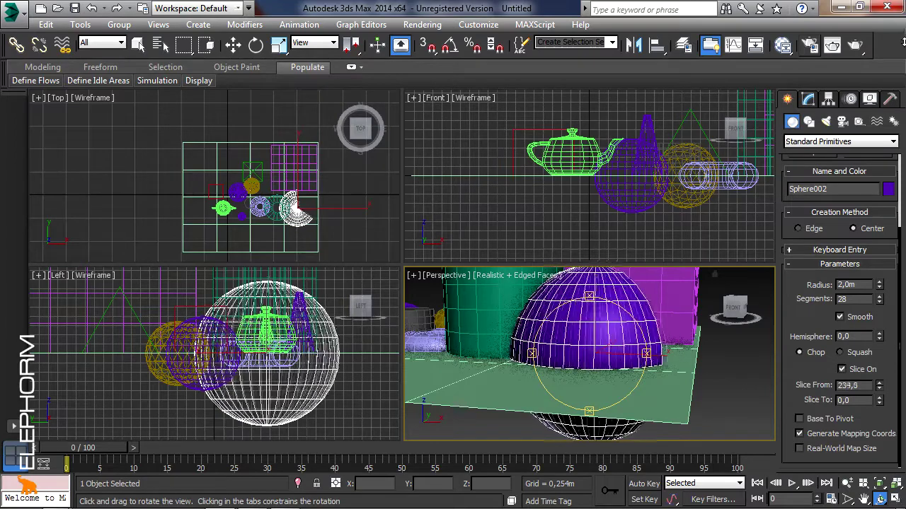
pyautogui.moveTo(903, 85)
pyautogui.mouseDown()
pyautogui.moveTo(903, 43)
pyautogui.moveTo(902, 508)
pyautogui.mouseUp()
pyautogui.moveTo(658, 354)
pyautogui.mouseDown()
pyautogui.moveTo(875, 391)
pyautogui.moveTo(888, 366)
pyautogui.moveTo(883, 444)
pyautogui.moveTo(881, 356)
pyautogui.mouseUp()
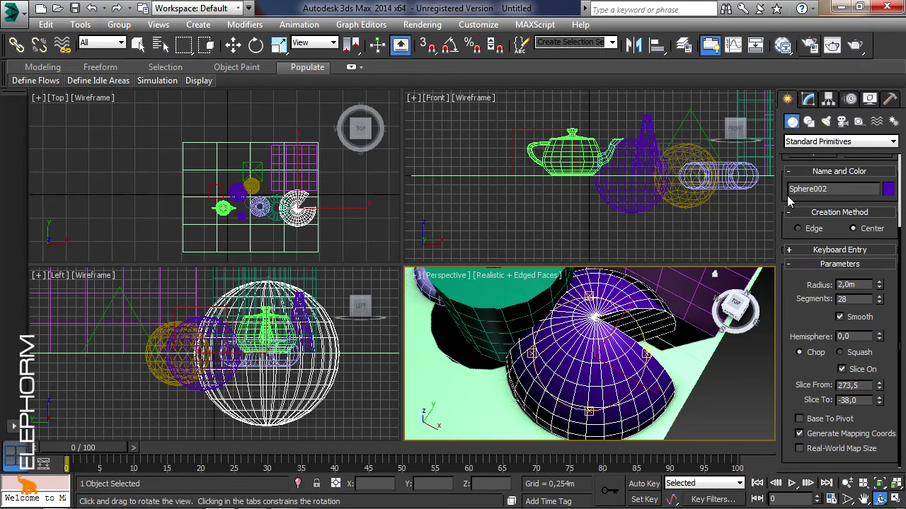
pyautogui.scroll(5, 783, 199)
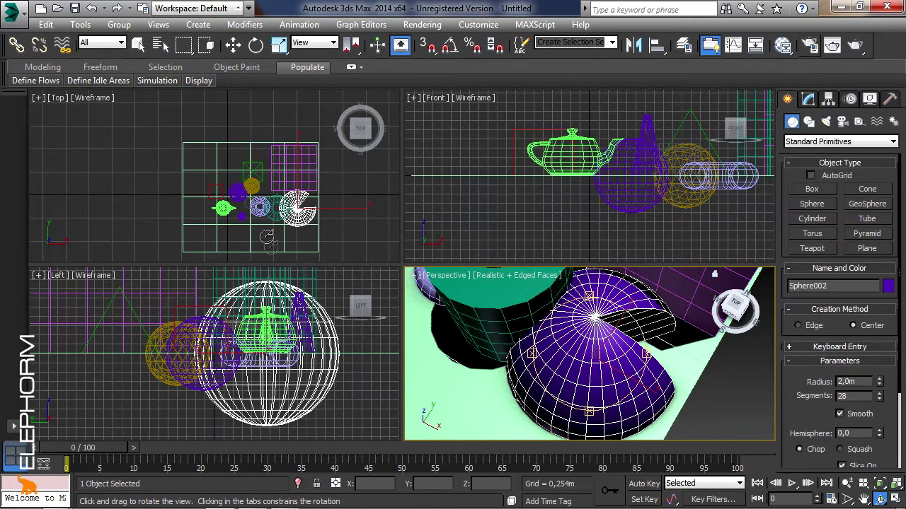
pyautogui.click(233, 45)
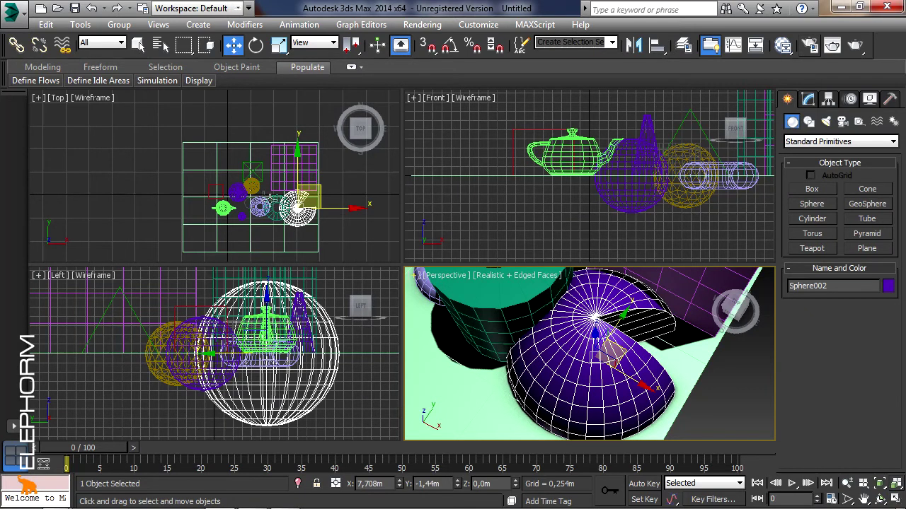
# Step: Give Teapot001 a 1,272 m radius and 13 segments, then render a preview
pyautogui.click(224, 211)
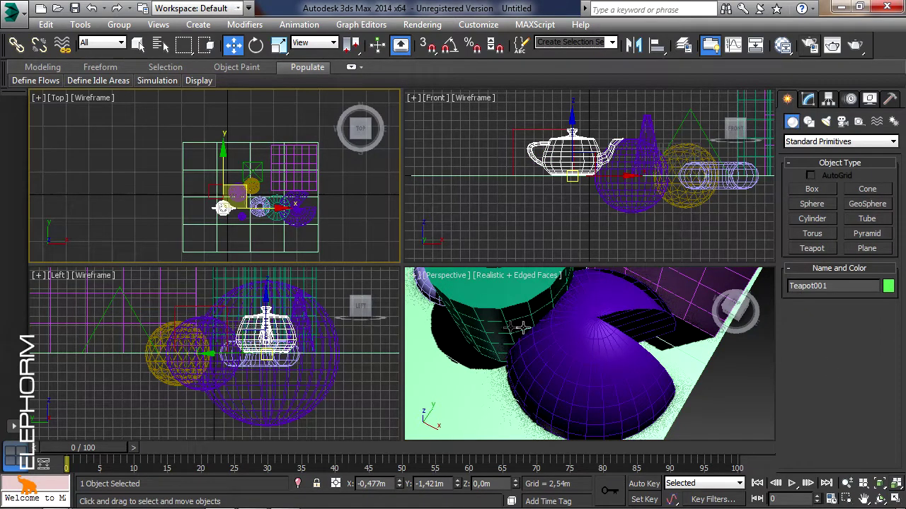
pyautogui.scroll(-3, 520, 327)
pyautogui.scroll(-2, 531, 336)
pyautogui.scroll(-3, 545, 347)
pyautogui.scroll(-2, 562, 359)
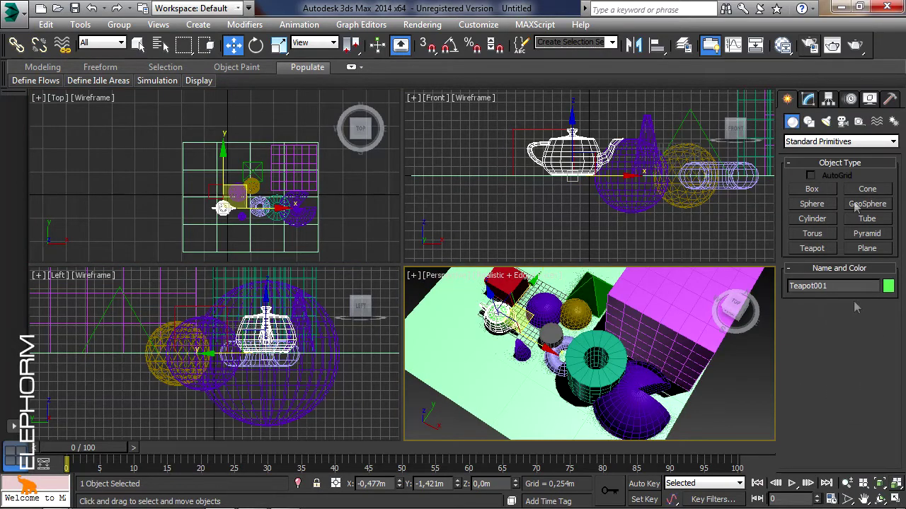
pyautogui.click(807, 99)
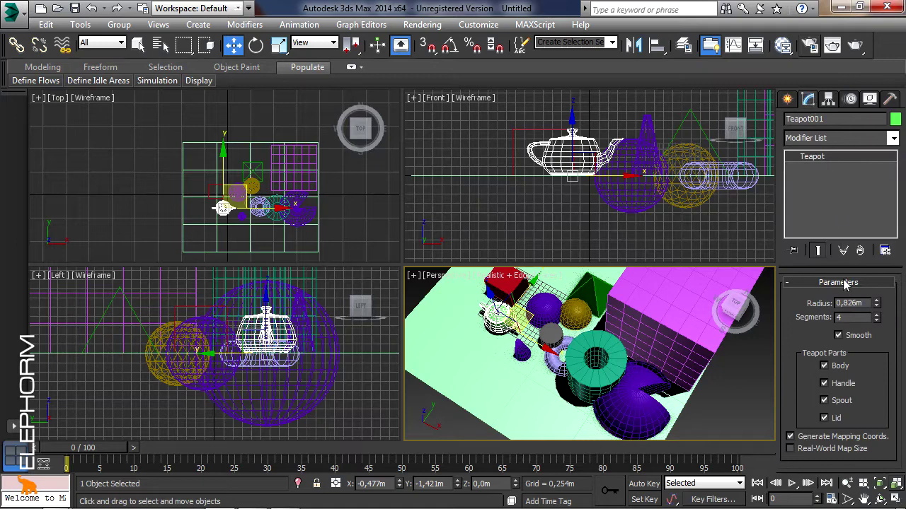
pyautogui.press('z')
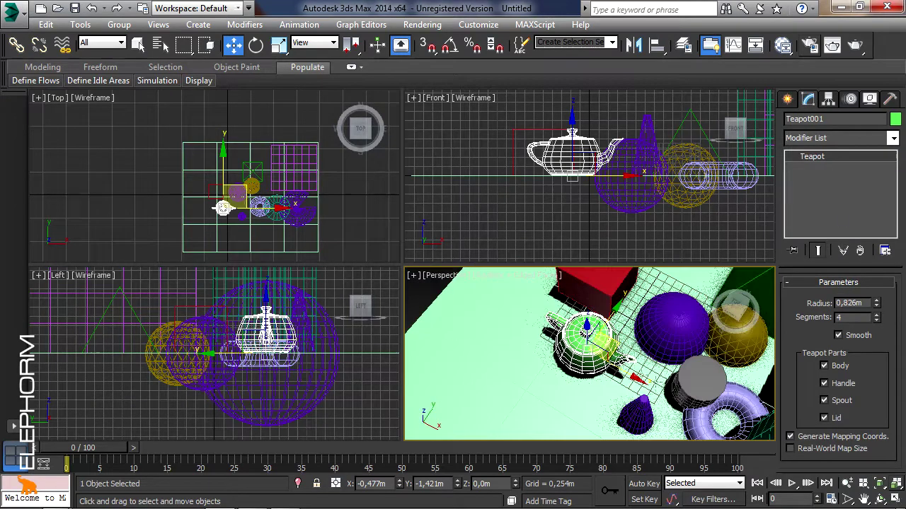
pyautogui.moveTo(876, 305); pyautogui.dragTo(876, 286)
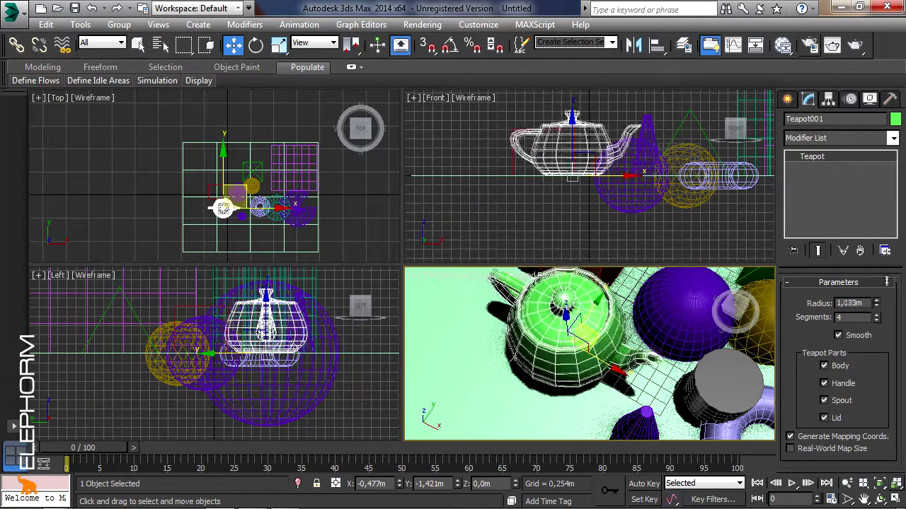
pyautogui.moveTo(876, 320); pyautogui.dragTo(878, 252)
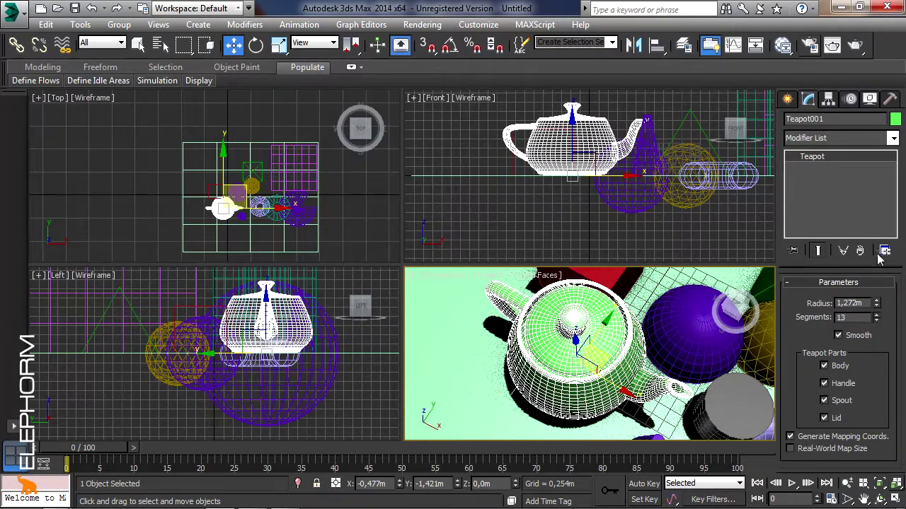
pyautogui.click(856, 45)
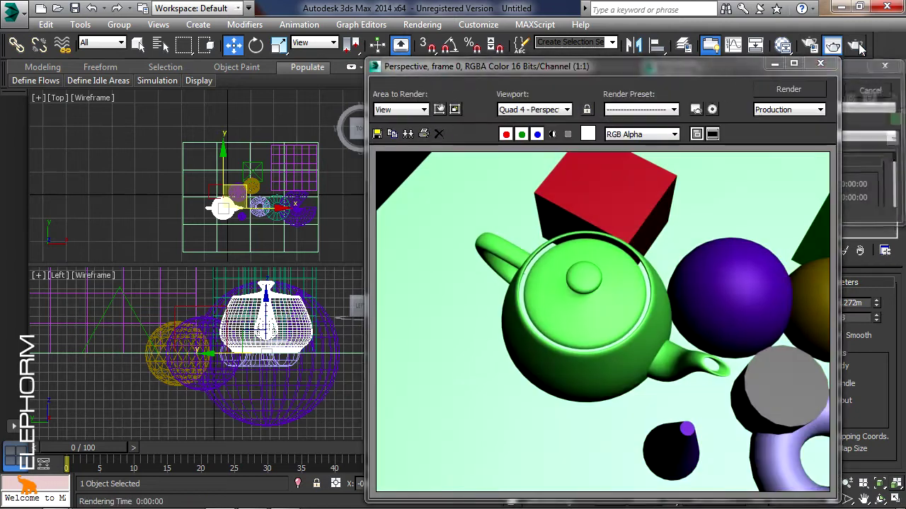
# Step: Close the render and turn off the teapot's Lid, keeping Body, Handle and Spout
pyautogui.click(820, 63)
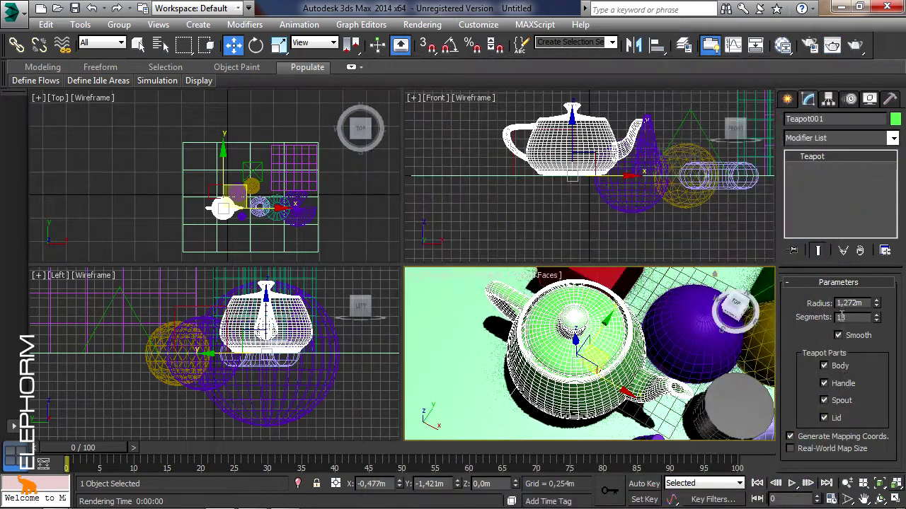
pyautogui.click(824, 366)
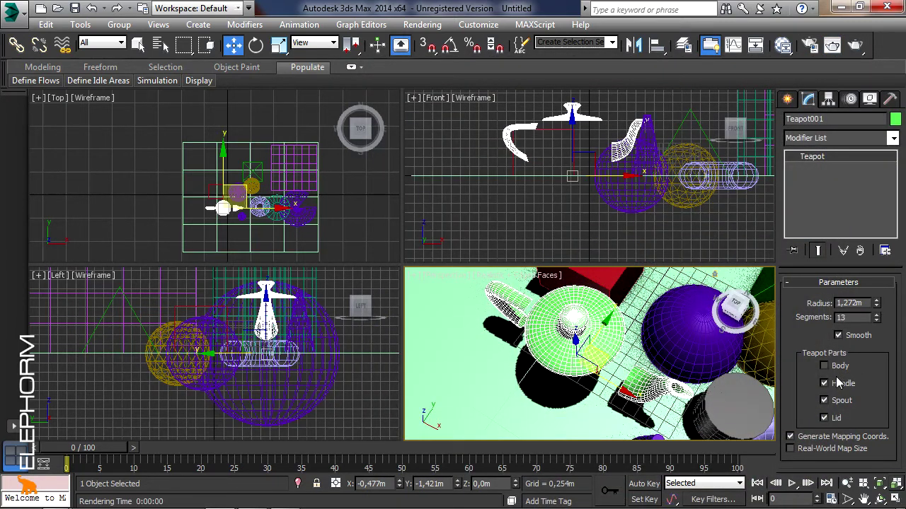
pyautogui.click(880, 499)
pyautogui.moveTo(602, 311); pyautogui.dragTo(593, 410)
pyautogui.hotkey('shift', 'z')
pyautogui.click(823, 366)
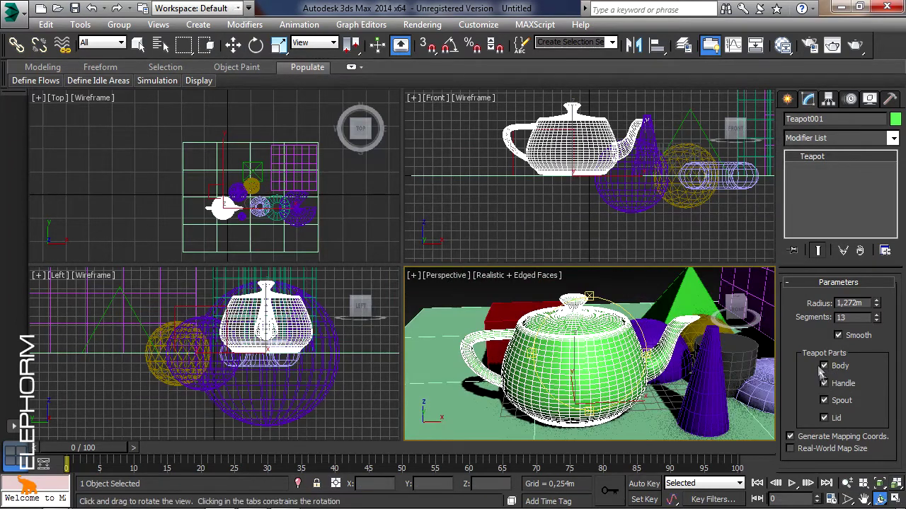
pyautogui.click(824, 366)
pyautogui.click(824, 366)
pyautogui.click(824, 382)
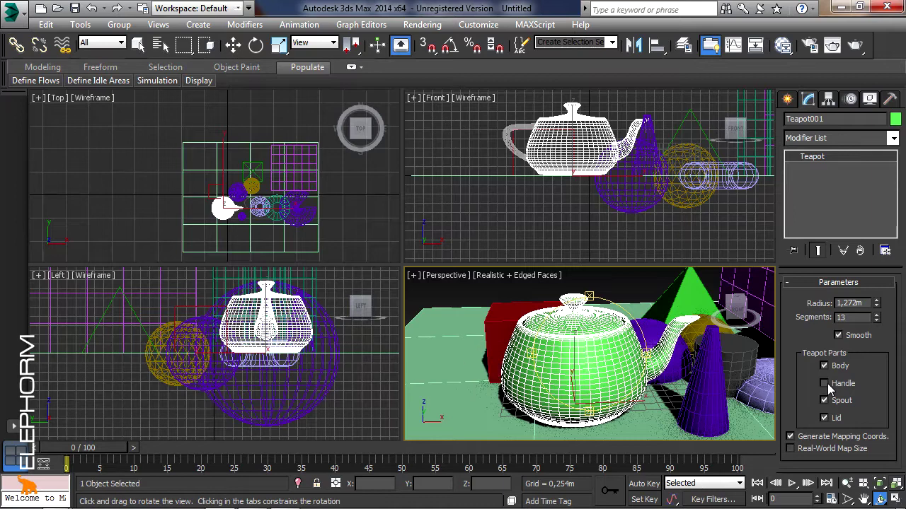
pyautogui.click(823, 383)
pyautogui.click(824, 401)
pyautogui.click(823, 401)
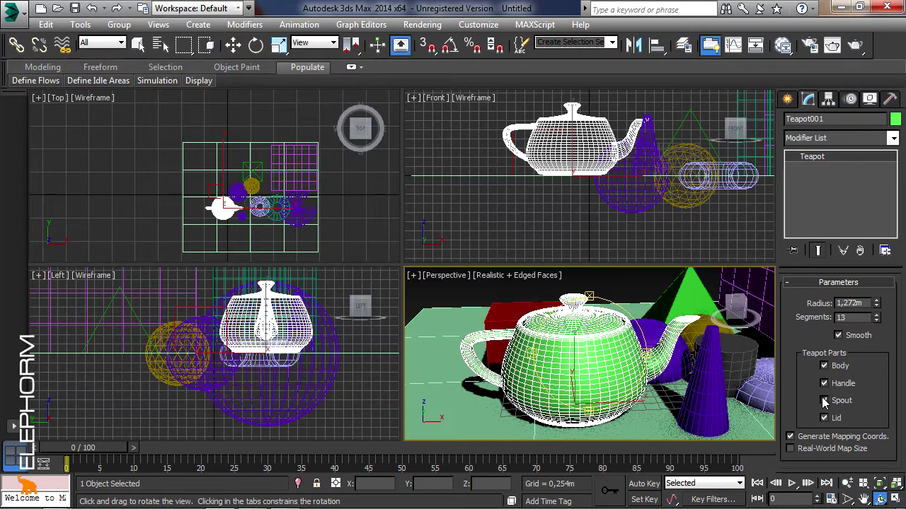
pyautogui.click(824, 418)
# Step: Orbit and zoom the Perspective view to look inside the lidless teapot
pyautogui.moveTo(632, 360); pyautogui.dragTo(551, 375)
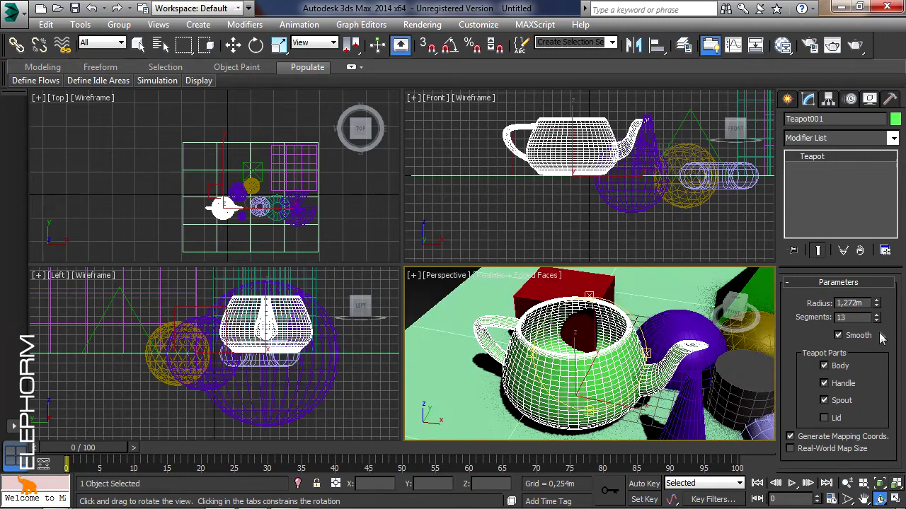
pyautogui.click(789, 100)
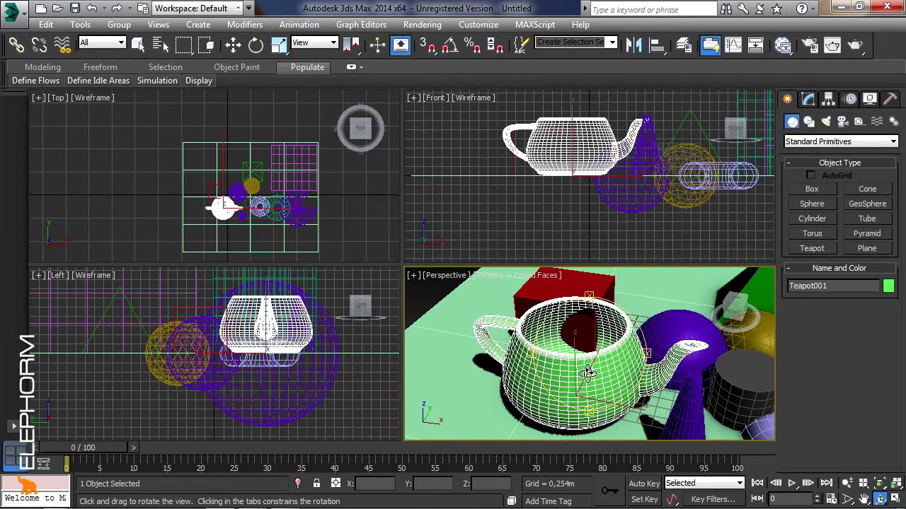
pyautogui.moveTo(589, 361)
pyautogui.mouseDown()
pyautogui.moveTo(552, 341)
pyautogui.moveTo(572, 372)
pyautogui.moveTo(589, 360)
pyautogui.mouseUp()
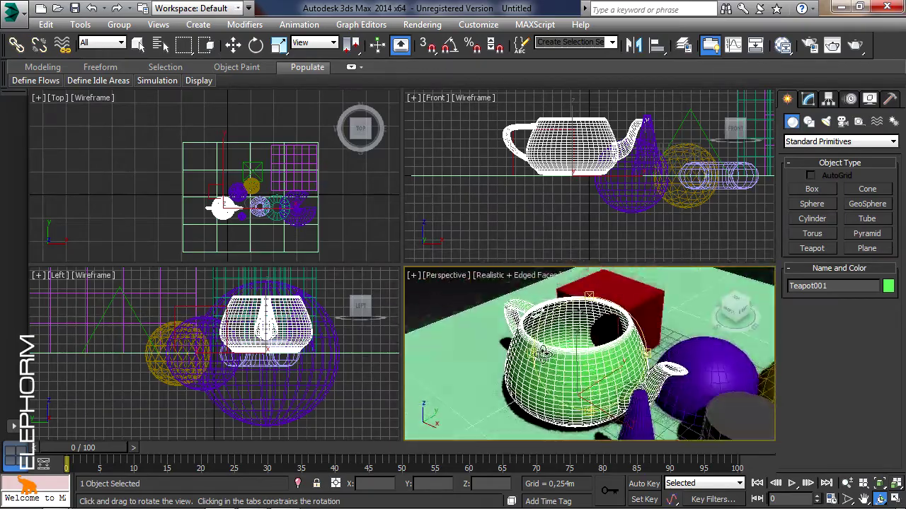
pyautogui.scroll(2, 588, 361)
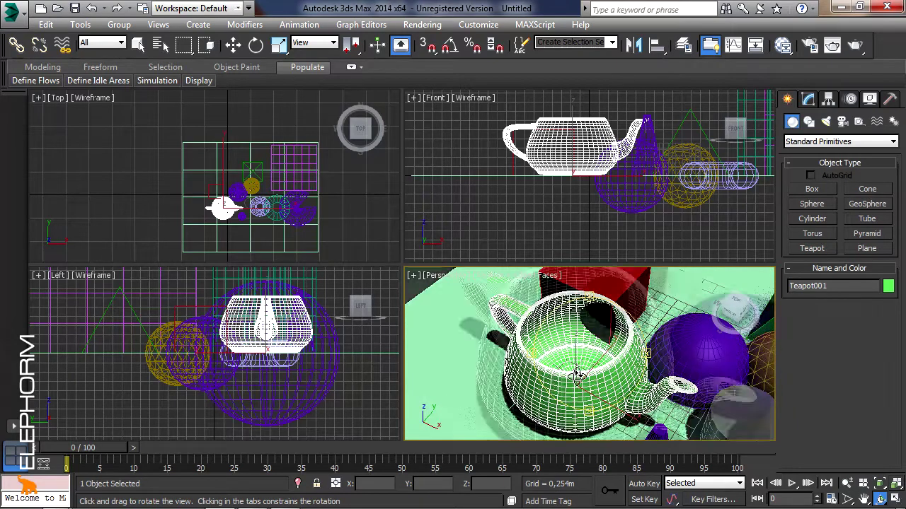
pyautogui.scroll(2, 585, 359)
pyautogui.scroll(2, 582, 359)
pyautogui.moveTo(582, 359)
pyautogui.mouseDown()
pyautogui.moveTo(625, 347)
pyautogui.moveTo(620, 354)
pyautogui.moveTo(609, 340)
pyautogui.mouseUp()
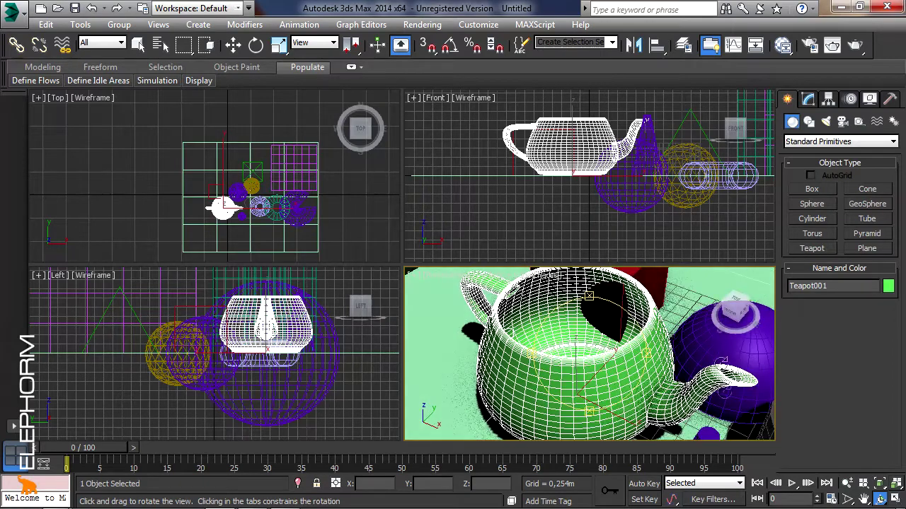
pyautogui.moveTo(578, 296)
pyautogui.mouseDown()
pyautogui.moveTo(572, 352)
pyautogui.moveTo(524, 339)
pyautogui.mouseUp()
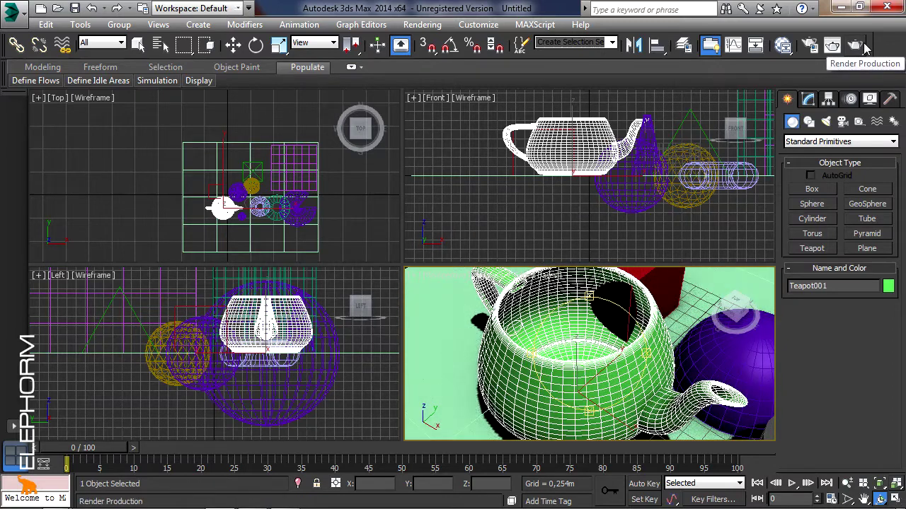
# Step: Push the teapot's Segments up to 50 to inspect the mesh, then drag it back down
pyautogui.click(808, 100)
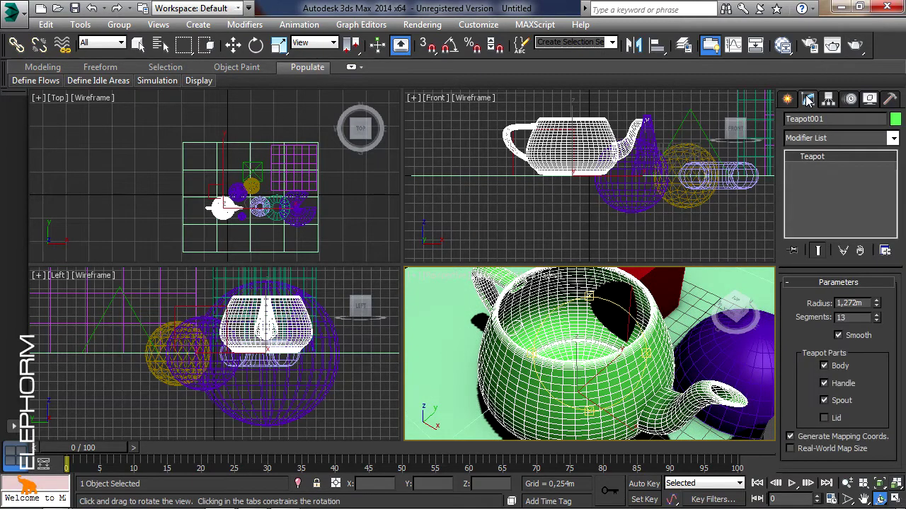
pyautogui.moveTo(877, 321); pyautogui.dragTo(880, 57)
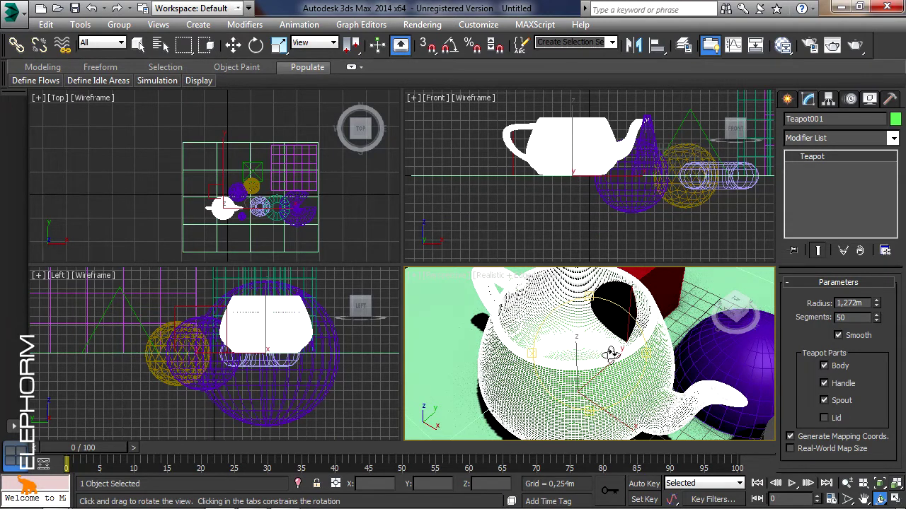
pyautogui.moveTo(584, 337); pyautogui.dragTo(620, 346)
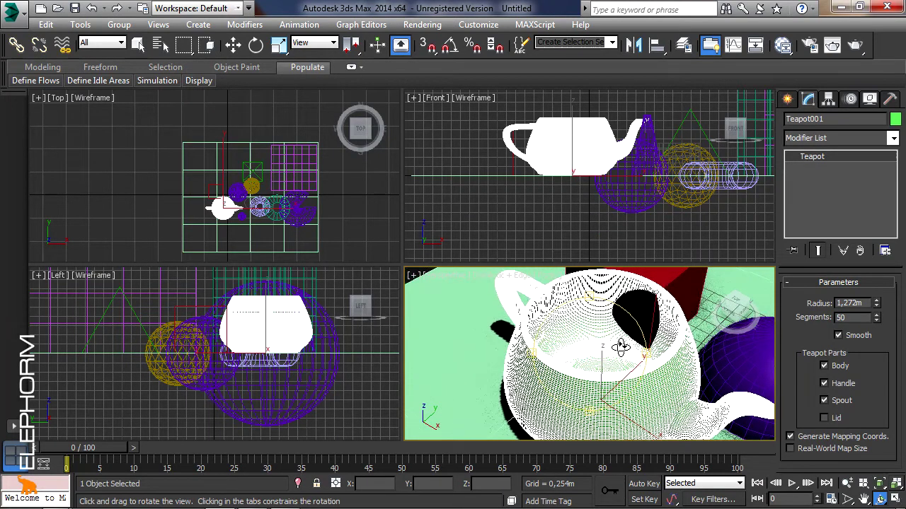
pyautogui.moveTo(602, 283); pyautogui.dragTo(600, 283)
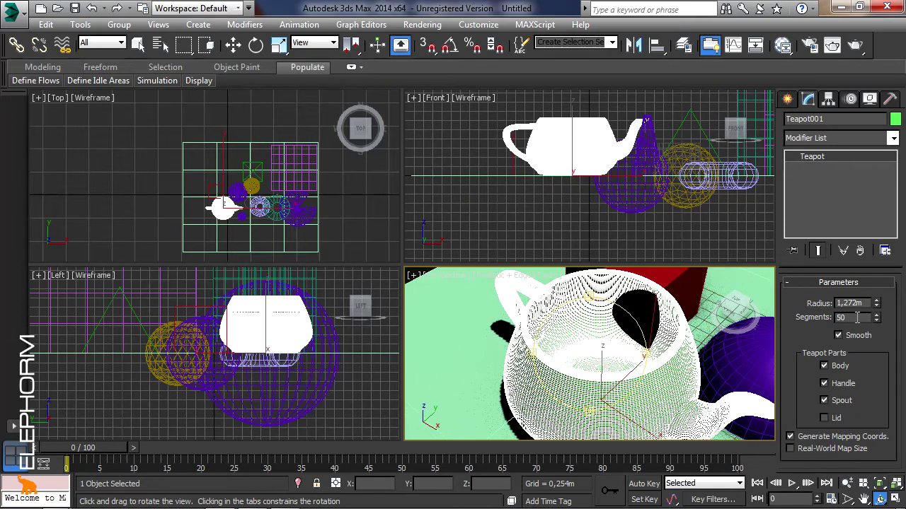
pyautogui.moveTo(876, 318)
pyautogui.mouseDown()
pyautogui.moveTo(869, 465)
pyautogui.moveTo(854, 46)
pyautogui.mouseUp()
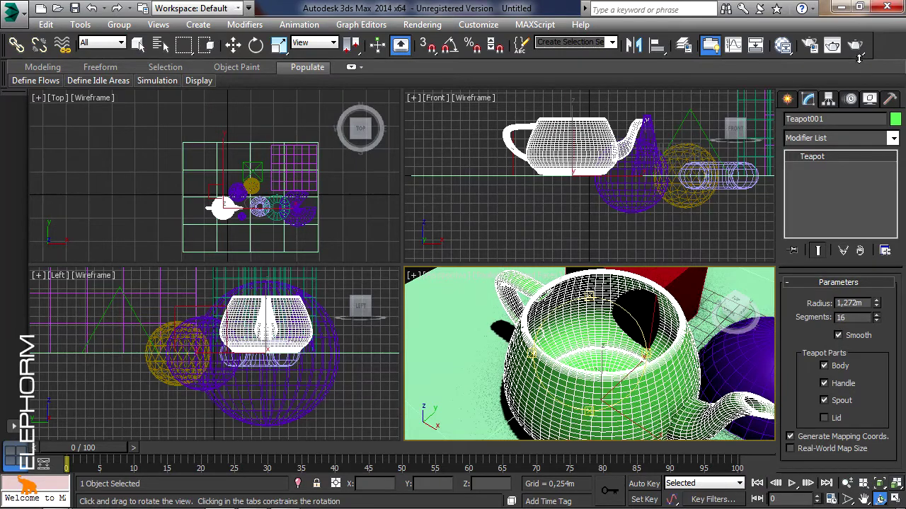
# Step: Test-render the teapot, enable its Lid, and render again to check it
pyautogui.click(854, 47)
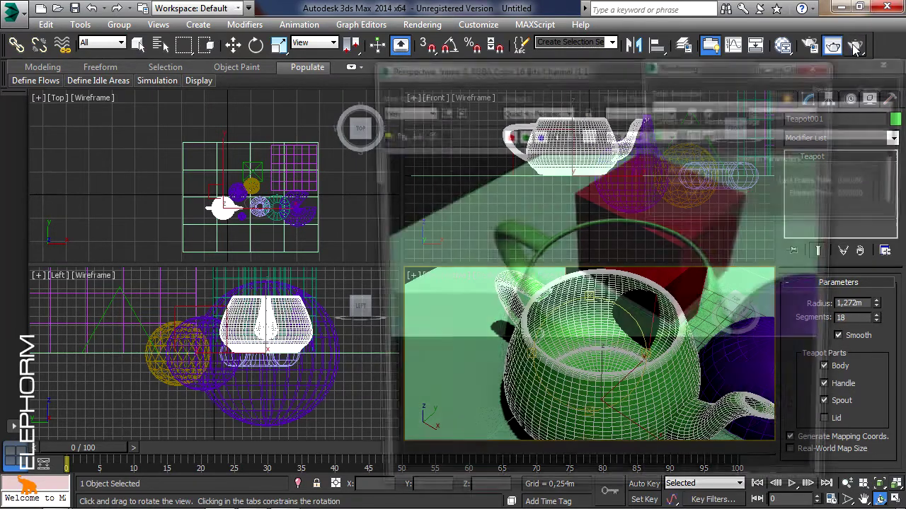
pyautogui.click(820, 64)
pyautogui.click(824, 419)
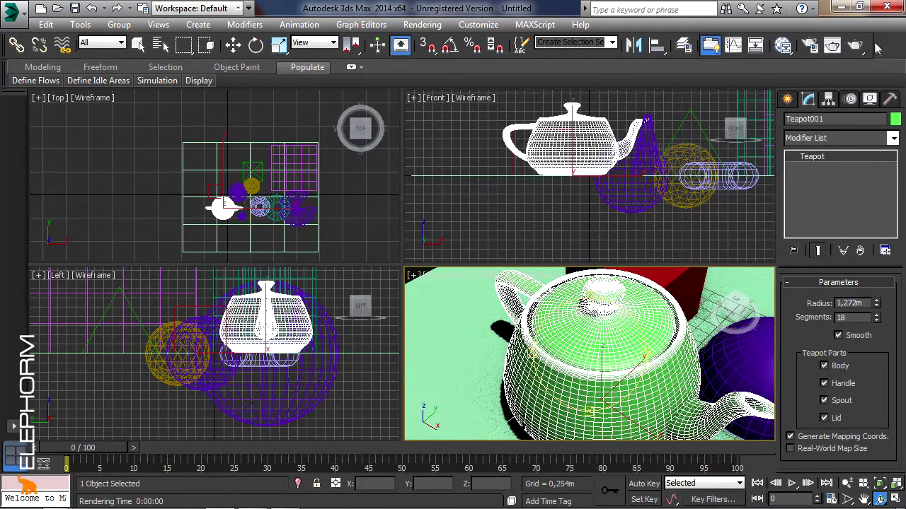
pyautogui.click(832, 44)
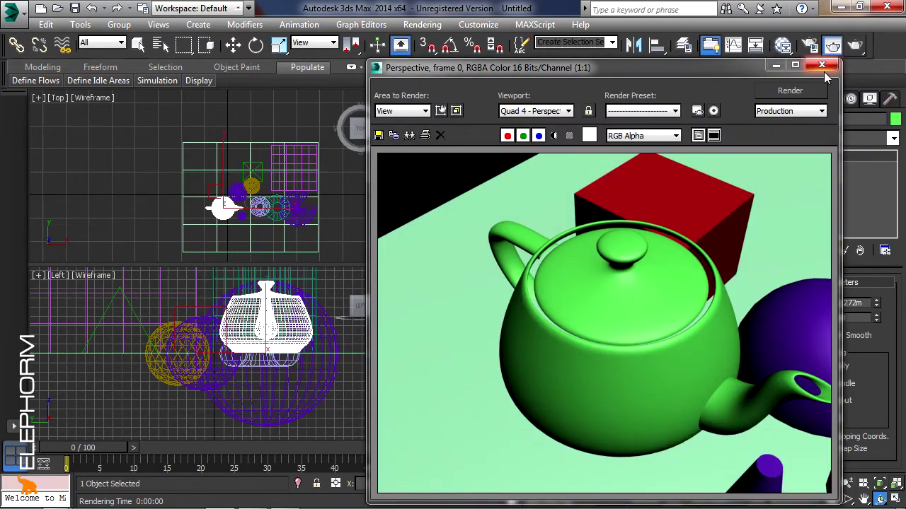
pyautogui.click(821, 64)
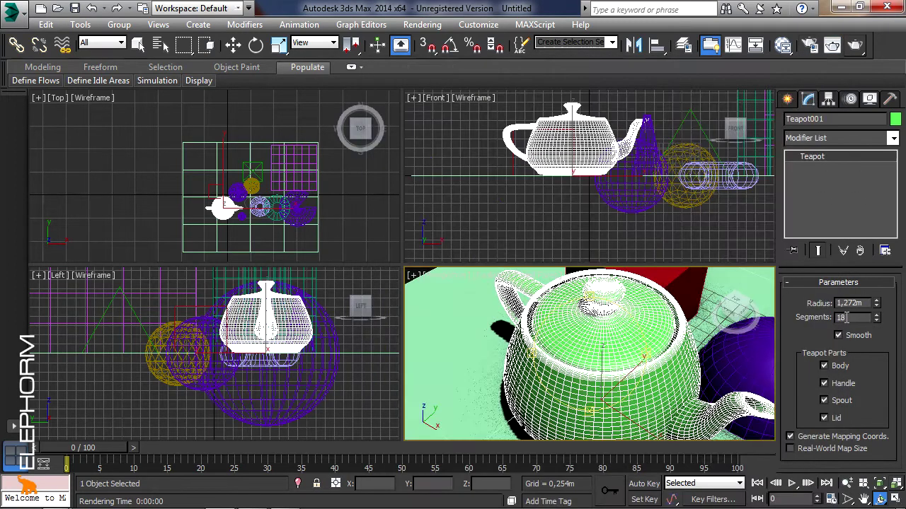
# Step: Try 50 teapot segments in a test render, then revert to 18
pyautogui.write('50')
pyautogui.press('Return')
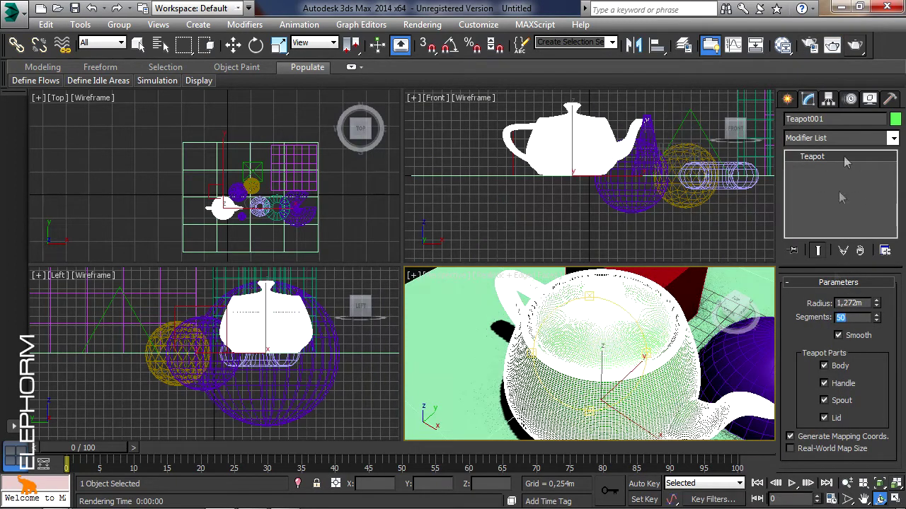
pyautogui.click(854, 46)
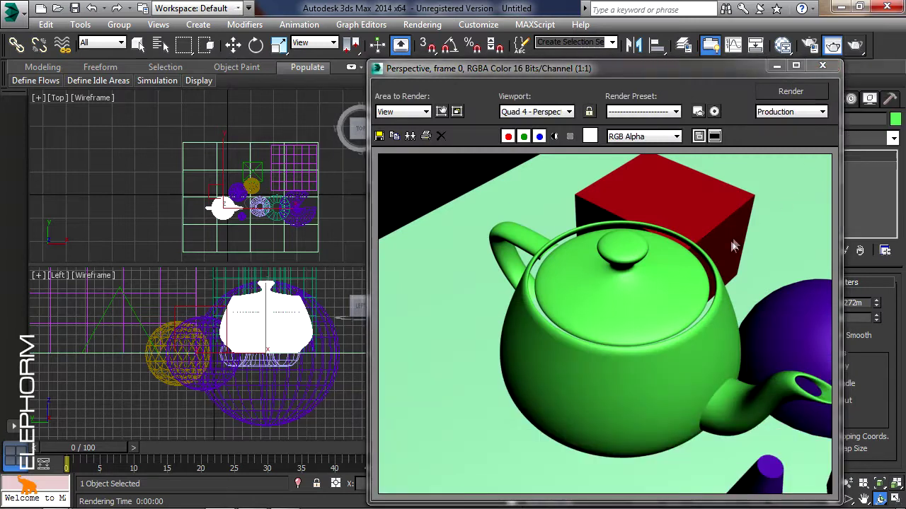
pyautogui.click(824, 66)
pyautogui.write('18')
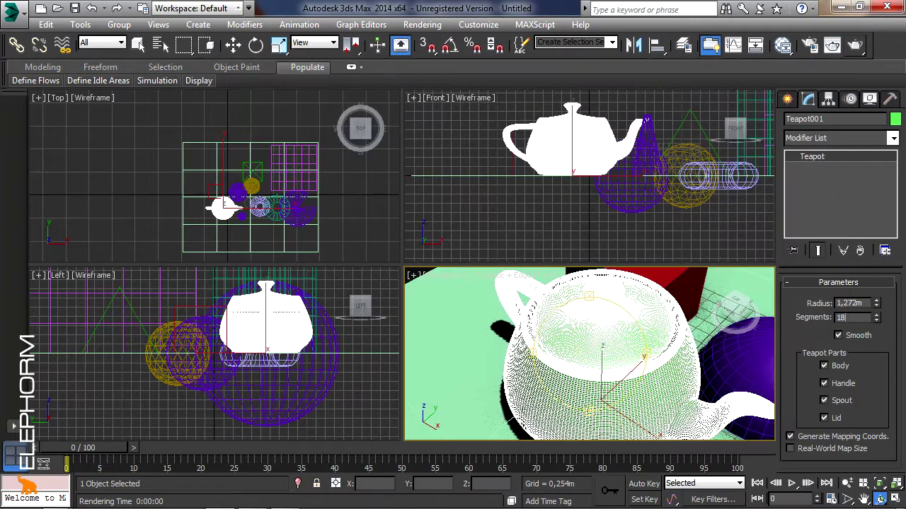
pyautogui.press('Return')
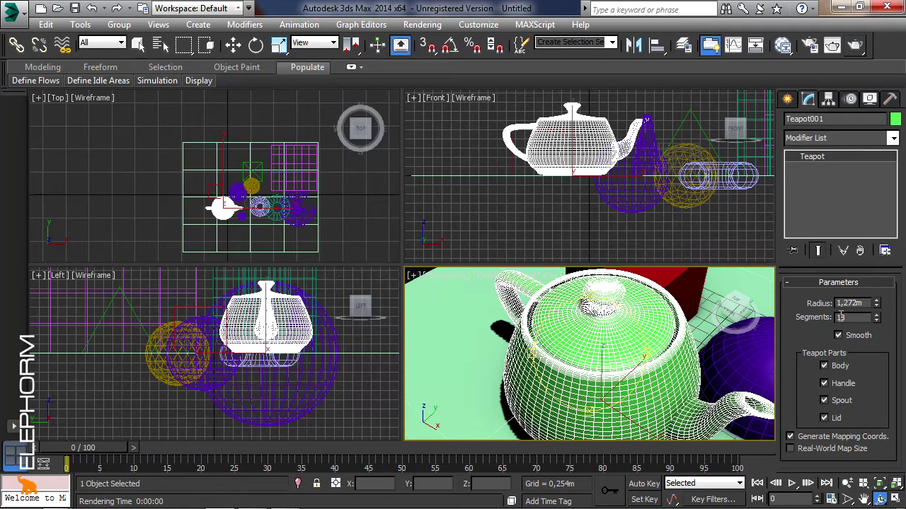
# Step: Start creating a Tube from the Standard Primitives list
pyautogui.press('w')
pyautogui.scroll(-3, 526, 349)
pyautogui.scroll(-3, 526, 349)
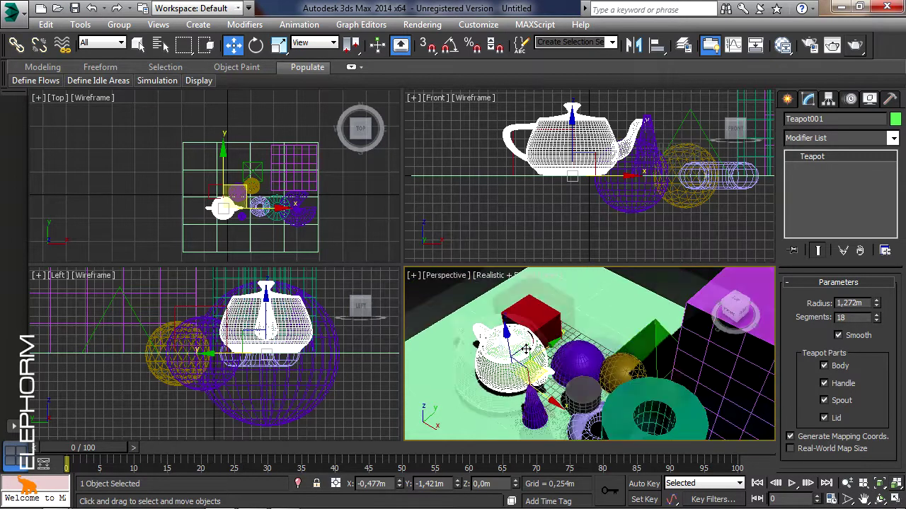
pyautogui.scroll(-2, 526, 349)
pyautogui.scroll(-2, 526, 349)
pyautogui.click(790, 100)
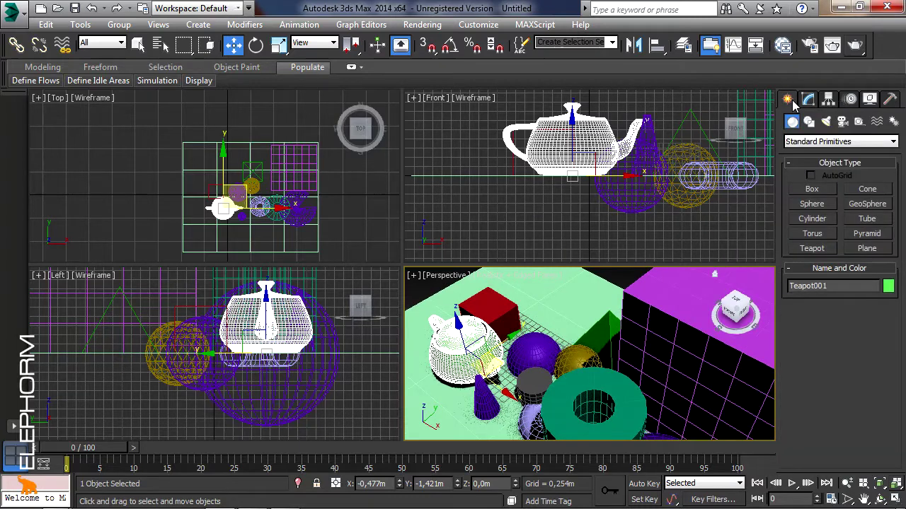
pyautogui.click(867, 218)
pyautogui.moveTo(285, 232); pyautogui.dragTo(271, 205, button='middle')
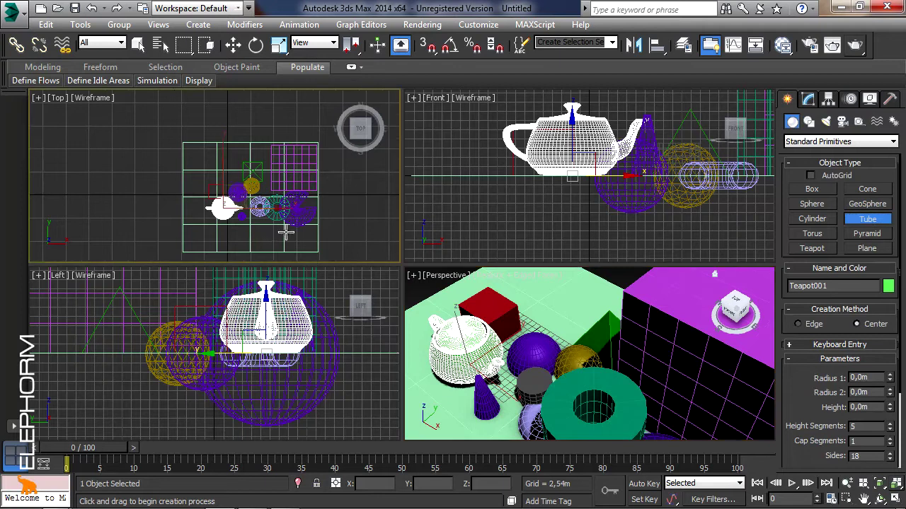
# Step: In Keyboard Entry, set the tube's X position to 0
pyautogui.click(801, 347)
pyautogui.scroll(-3, 806, 357)
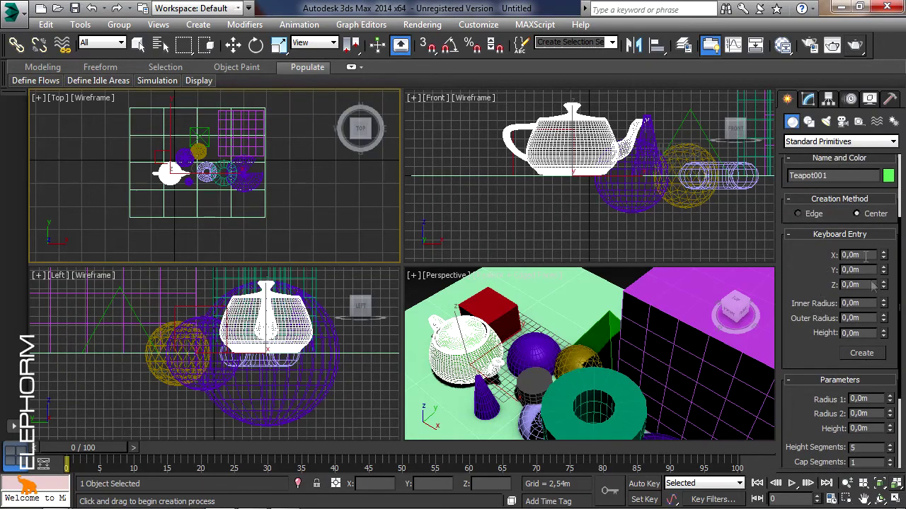
pyautogui.moveTo(852, 261)
pyautogui.mouseDown()
pyautogui.moveTo(834, 254)
pyautogui.moveTo(884, 240)
pyautogui.moveTo(826, 259)
pyautogui.mouseUp()
pyautogui.write('05')
pyautogui.moveTo(226, 208); pyautogui.dragTo(276, 223, button='middle')
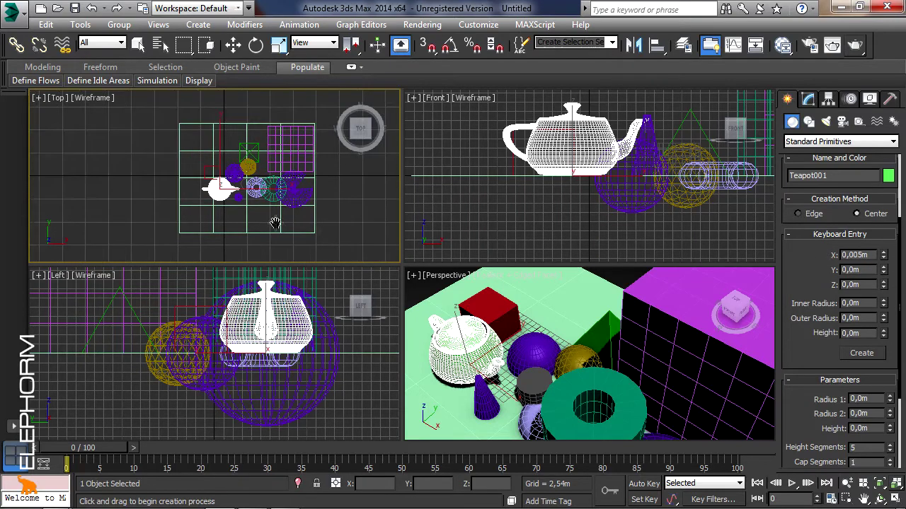
pyautogui.doubleClick(862, 258)
pyautogui.write('0')
pyautogui.press('Return')
# Step: Enter inner radius 1, outer radius 2 and height 2, then create the tube
pyautogui.moveTo(883, 303); pyautogui.dragTo(878, 454)
pyautogui.moveTo(883, 303); pyautogui.dragTo(773, 404)
pyautogui.moveTo(787, 344); pyautogui.dragTo(802, 304)
pyautogui.write('1')
pyautogui.click(869, 318)
pyautogui.write('2')
pyautogui.press('Tab')
pyautogui.write('2')
pyautogui.click(861, 353)
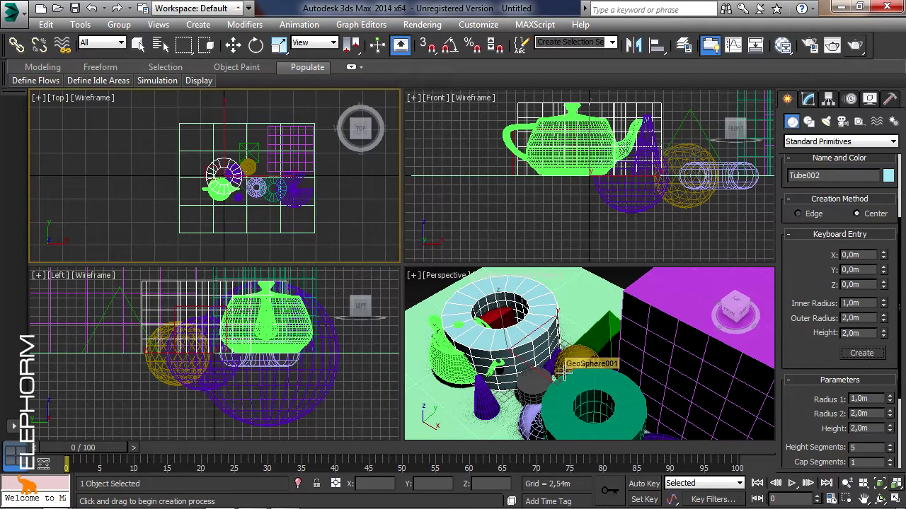
# Step: Rename Tube002 to 'Mon objet 001' and set its object colour to magenta
pyautogui.doubleClick(839, 175)
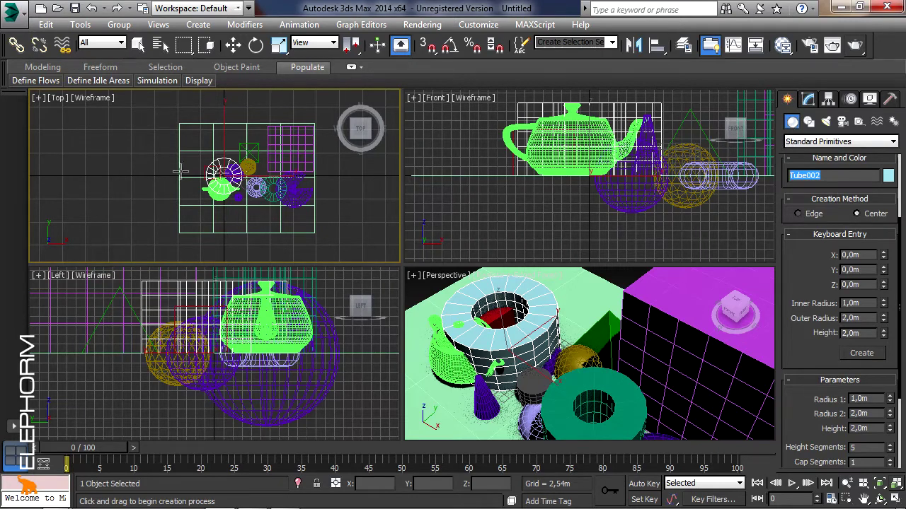
pyautogui.write('Mon objet 001')
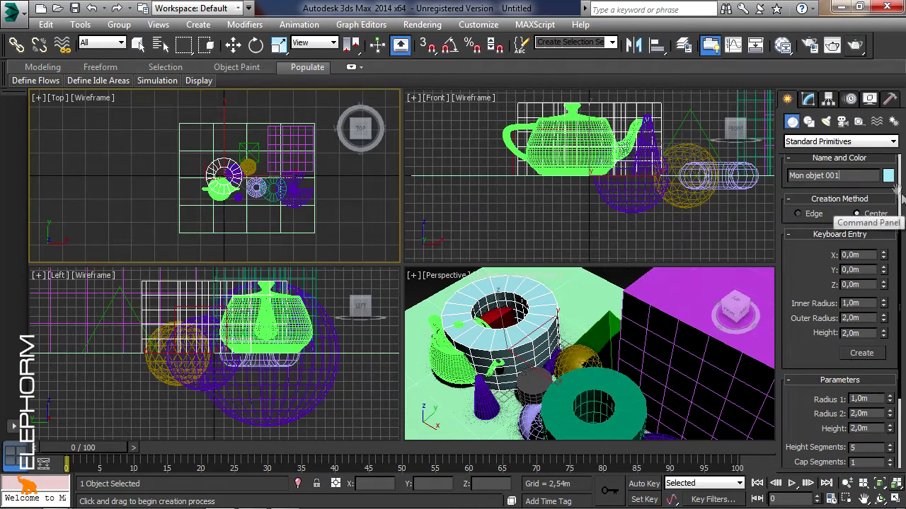
pyautogui.click(888, 176)
pyautogui.click(495, 227)
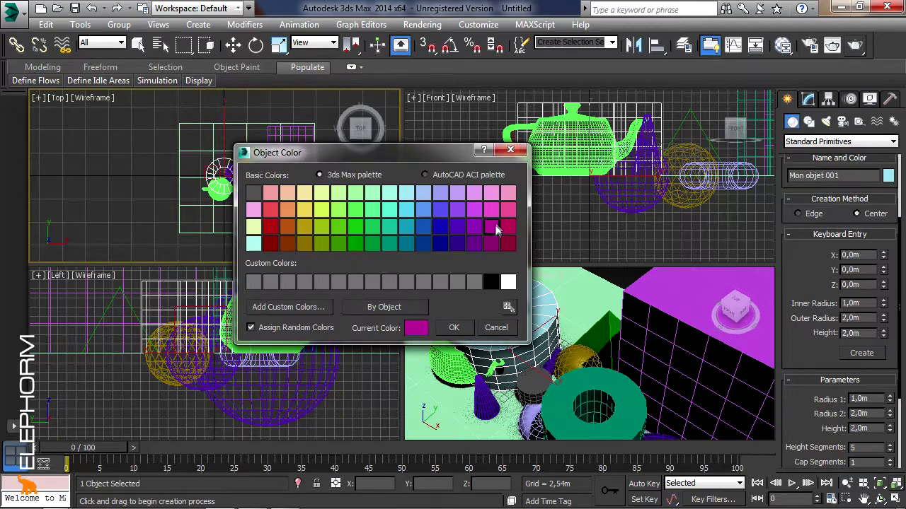
pyautogui.click(454, 329)
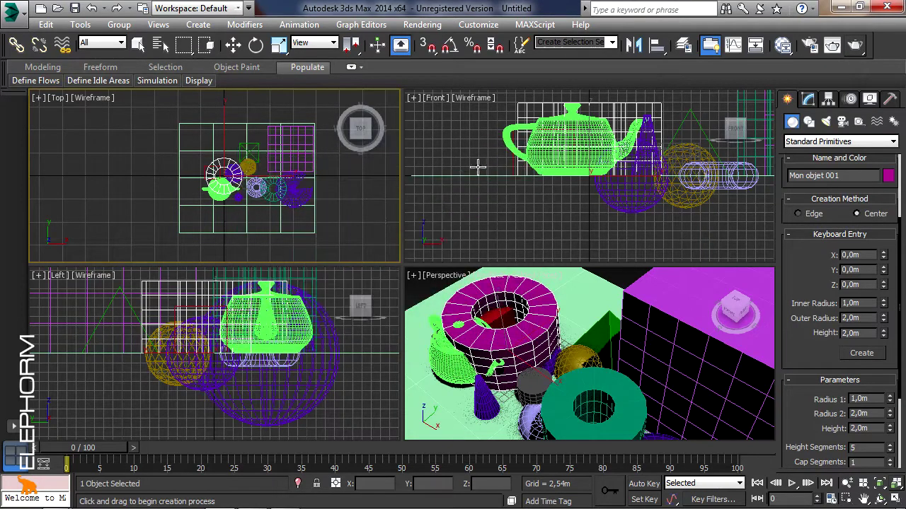
pyautogui.click(854, 175)
pyautogui.scroll(3, 569, 375)
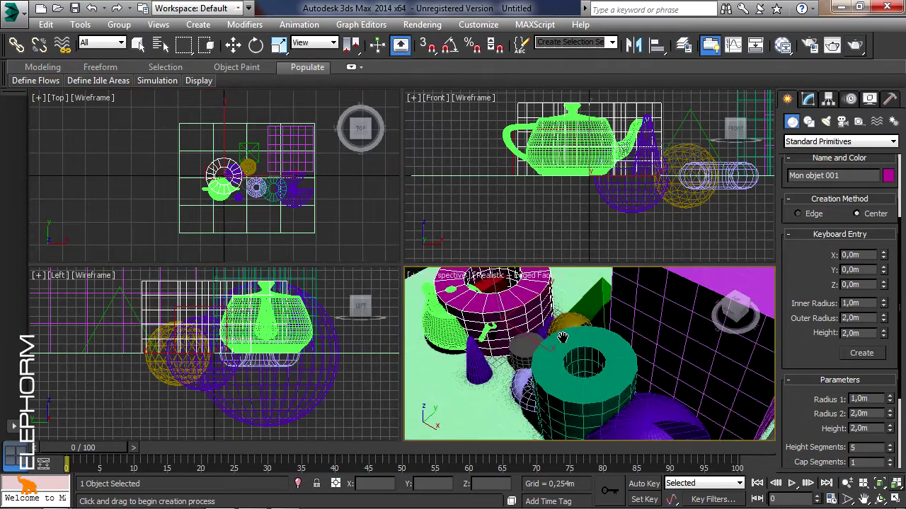
# Step: Orbit the Perspective viewport around the magenta tube and review its parameters
pyautogui.click(881, 499)
pyautogui.moveTo(601, 361); pyautogui.dragTo(757, 375)
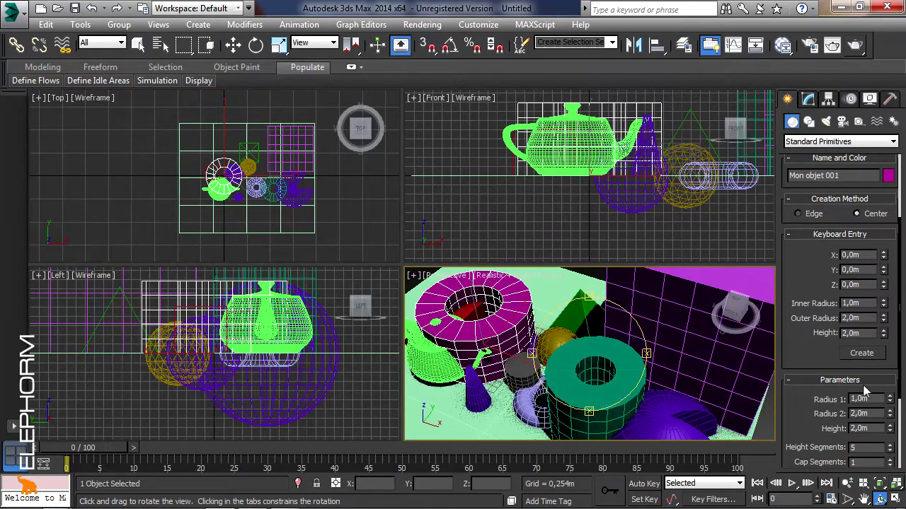
pyautogui.moveTo(866, 368); pyautogui.dragTo(866, 249)
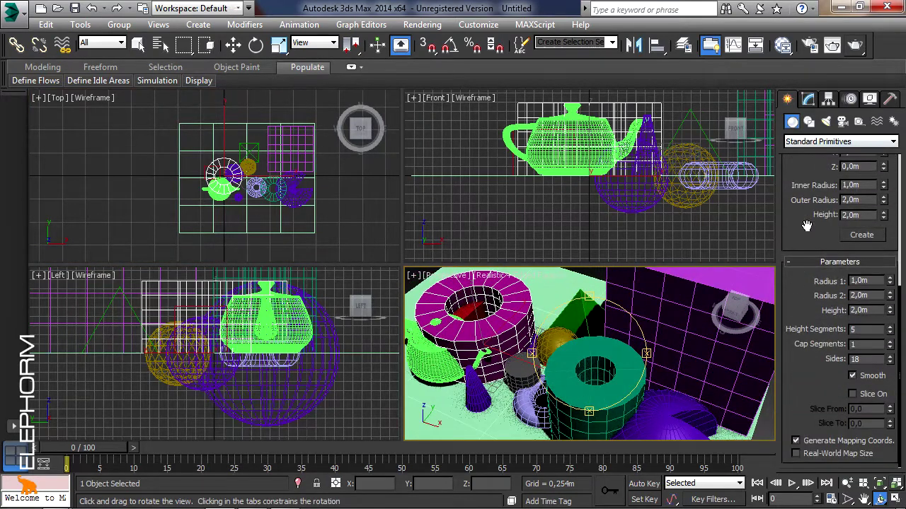
pyautogui.moveTo(806, 225); pyautogui.dragTo(823, 454)
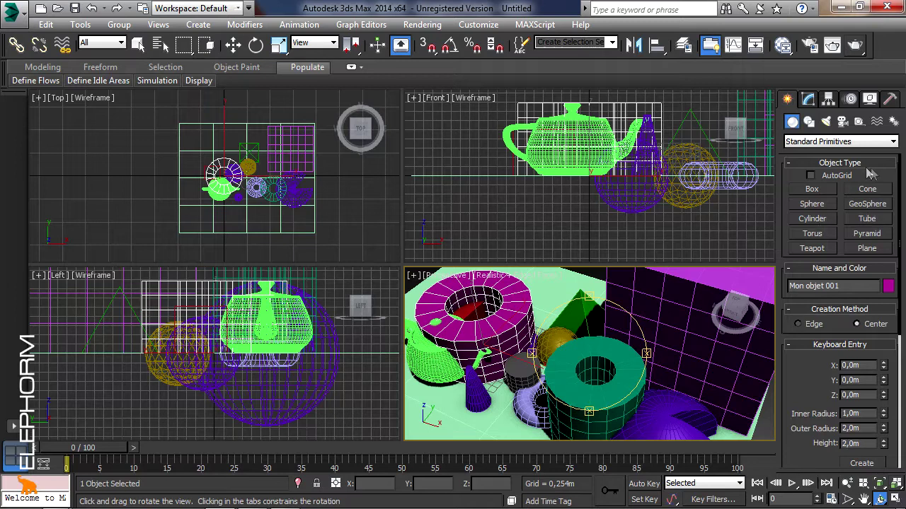
pyautogui.moveTo(888, 202)
pyautogui.mouseDown()
pyautogui.moveTo(889, 64)
pyautogui.moveTo(892, 329)
pyautogui.mouseUp()
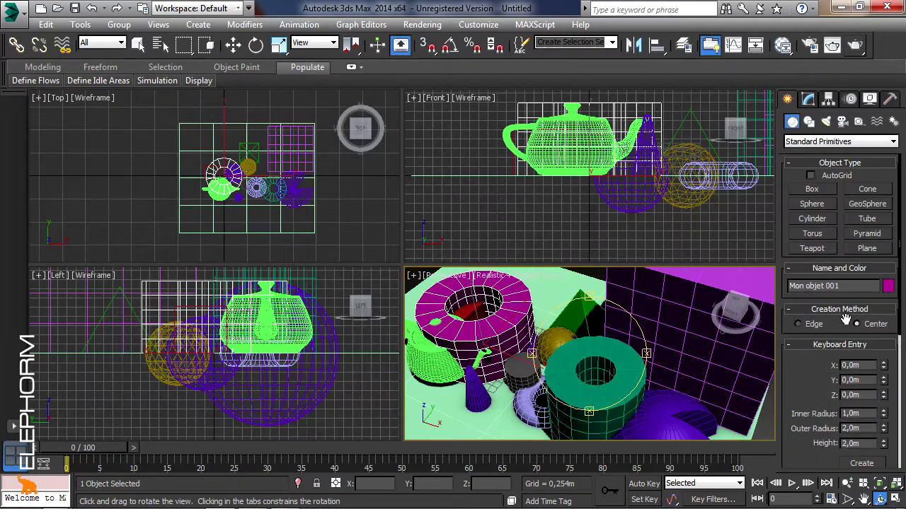